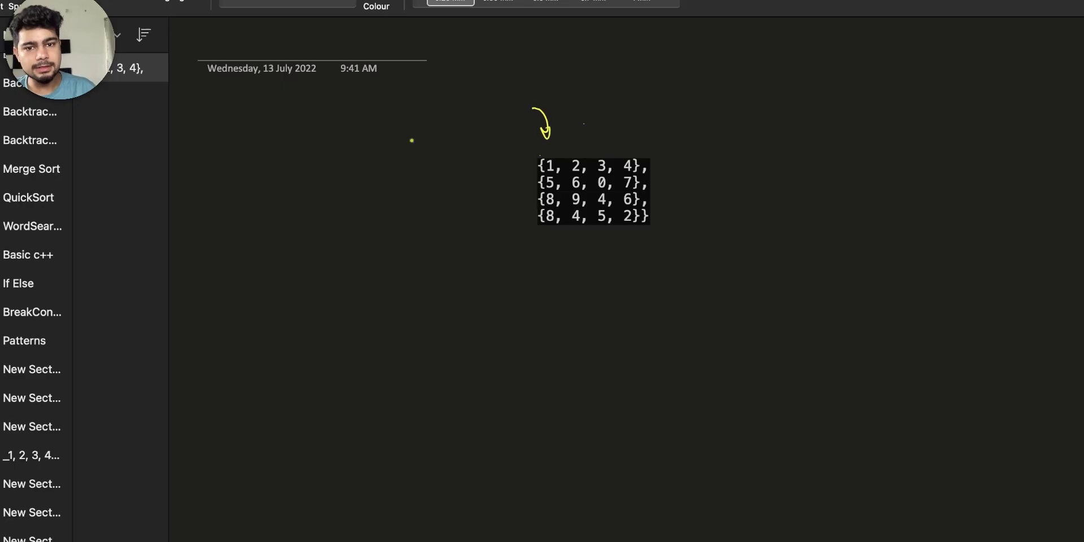
# Handwrite 'Matrix' beside the pasted example matrix and 'n x m' below it.
pyautogui.moveTo(417, 148)
pyautogui.mouseDown()
pyautogui.moveTo(431, 120)
pyautogui.moveTo(495, 101)
pyautogui.mouseUp()
pyautogui.moveTo(388, 238)
pyautogui.mouseDown()
pyautogui.moveTo(453, 214)
pyautogui.moveTo(416, 263)
pyautogui.moveTo(420, 277)
pyautogui.moveTo(468, 295)
pyautogui.mouseUp()
# Write and underline 4x4, circle the matrix's 0, and draw arrows to its neighbours.
pyautogui.moveTo(473, 261); pyautogui.dragTo(481, 285)
pyautogui.moveTo(443, 337)
pyautogui.mouseDown()
pyautogui.moveTo(507, 273)
pyautogui.moveTo(487, 302)
pyautogui.mouseUp()
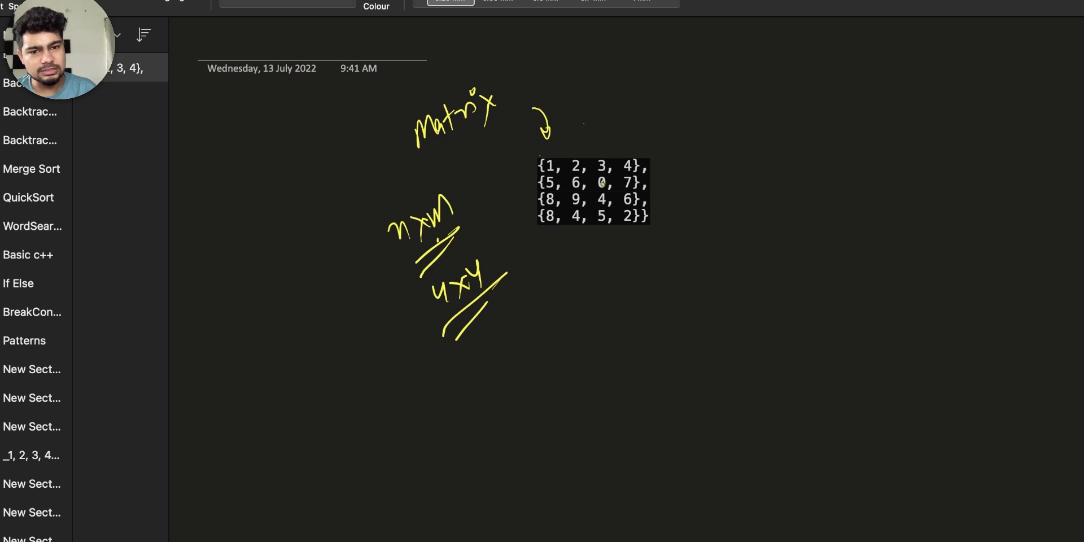
pyautogui.moveTo(602, 175); pyautogui.dragTo(612, 177)
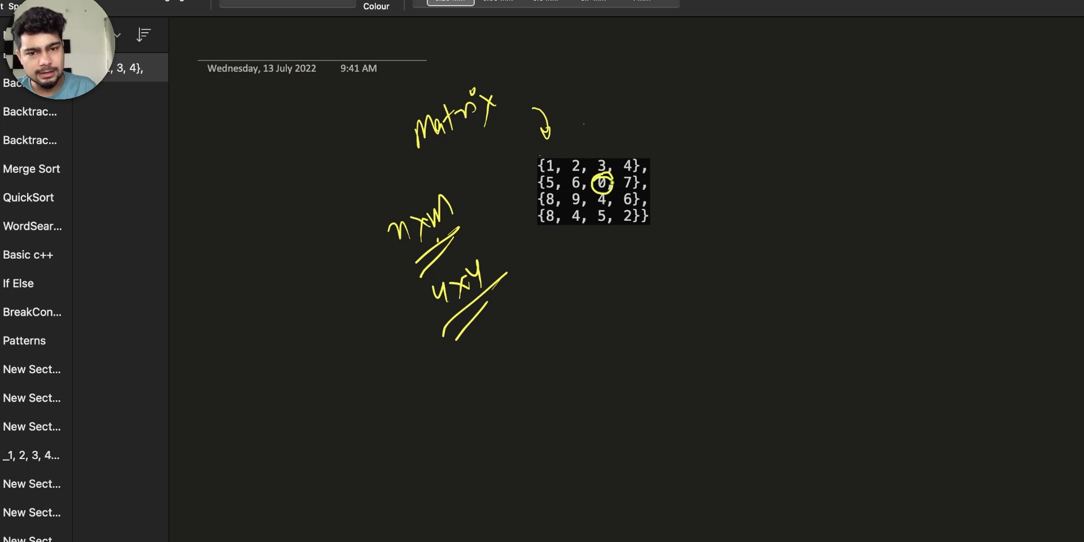
pyautogui.moveTo(607, 151); pyautogui.dragTo(615, 148)
pyautogui.moveTo(613, 180)
pyautogui.mouseDown()
pyautogui.moveTo(637, 178)
pyautogui.moveTo(610, 217)
pyautogui.moveTo(614, 207)
pyautogui.mouseUp()
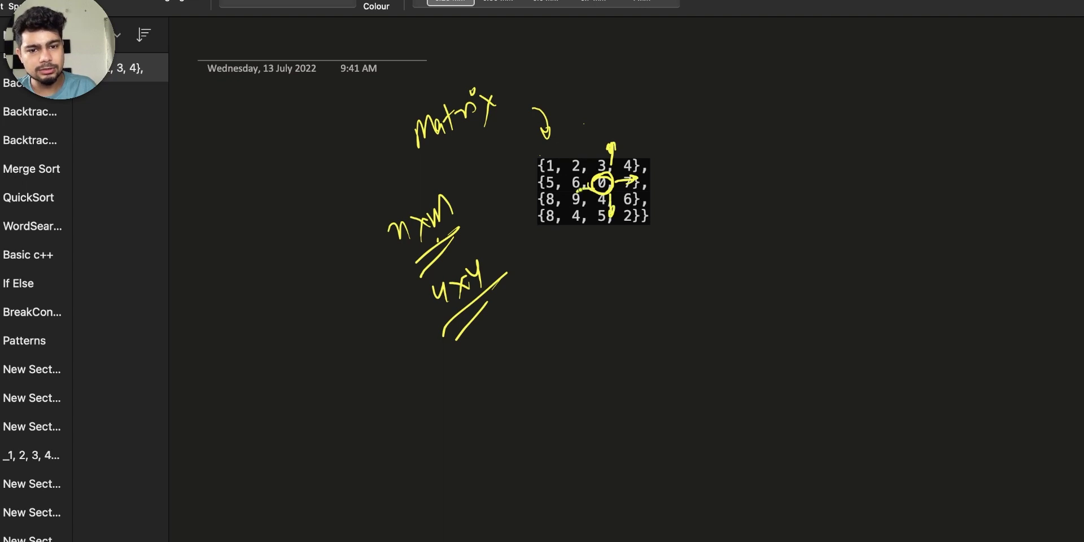
# Write the formula value = left + right + lower + upper beside the matrix and underline it.
pyautogui.moveTo(716, 141)
pyautogui.mouseDown()
pyautogui.moveTo(706, 158)
pyautogui.moveTo(720, 185)
pyautogui.moveTo(778, 181)
pyautogui.mouseUp()
pyautogui.moveTo(765, 192)
pyautogui.mouseDown()
pyautogui.moveTo(815, 164)
pyautogui.moveTo(826, 206)
pyautogui.moveTo(841, 152)
pyautogui.mouseUp()
pyautogui.moveTo(831, 170); pyautogui.dragTo(849, 161)
pyautogui.moveTo(864, 142)
pyautogui.mouseDown()
pyautogui.moveTo(865, 168)
pyautogui.moveTo(931, 122)
pyautogui.moveTo(933, 173)
pyautogui.mouseUp()
pyautogui.moveTo(938, 131); pyautogui.dragTo(984, 93)
pyautogui.moveTo(976, 90); pyautogui.dragTo(974, 115)
pyautogui.moveTo(827, 221)
pyautogui.mouseDown()
pyautogui.moveTo(820, 240)
pyautogui.moveTo(895, 208)
pyautogui.mouseUp()
pyautogui.moveTo(940, 195); pyautogui.dragTo(1023, 164)
pyautogui.moveTo(842, 264); pyautogui.dragTo(971, 222)
pyautogui.moveTo(821, 287); pyautogui.dragTo(972, 223)
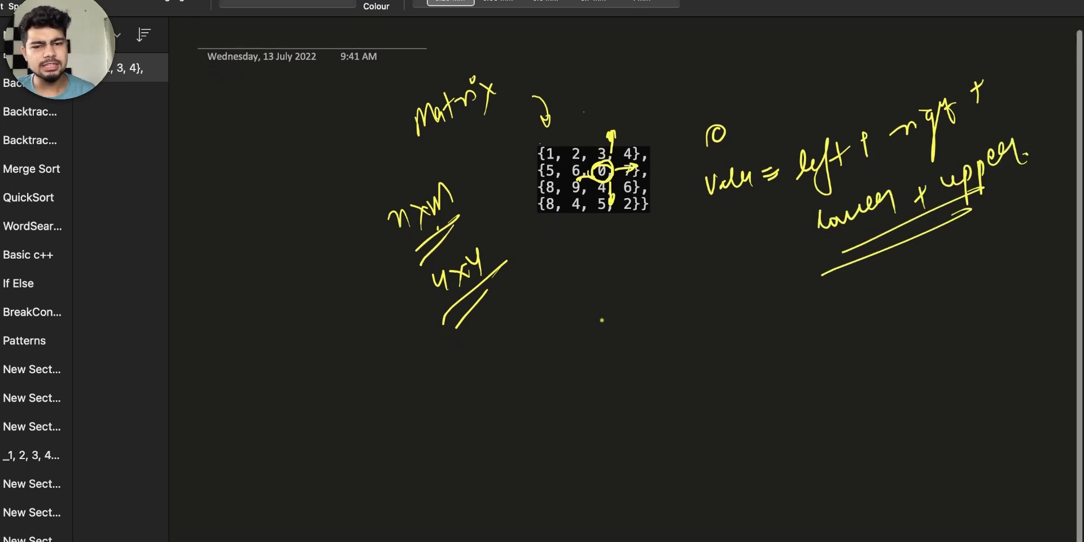
# Mark the matrix rows with arrows and number the columns 0 to 3.
pyautogui.scroll(-1, 595, 216)
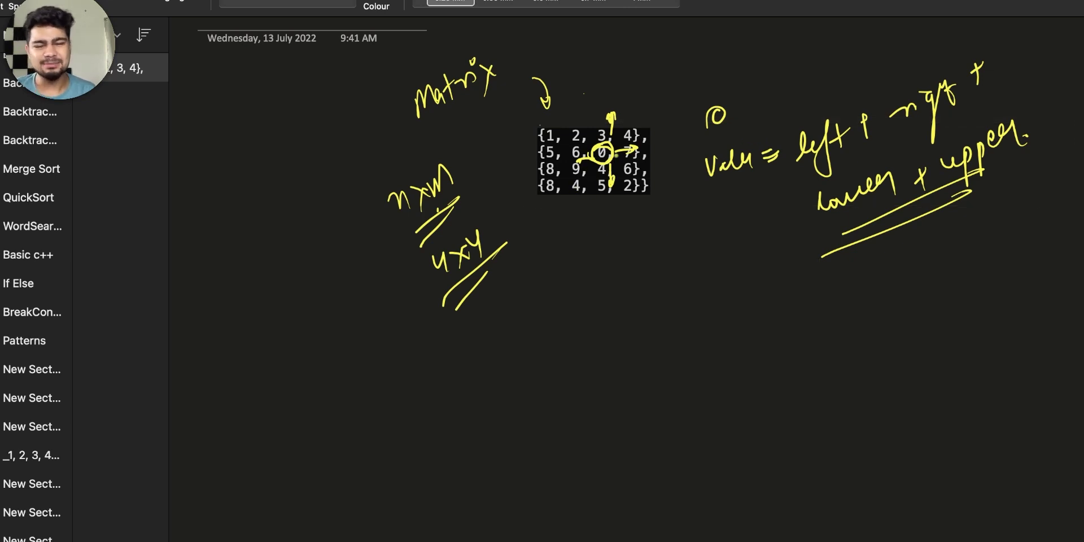
pyautogui.moveTo(501, 137); pyautogui.dragTo(520, 136)
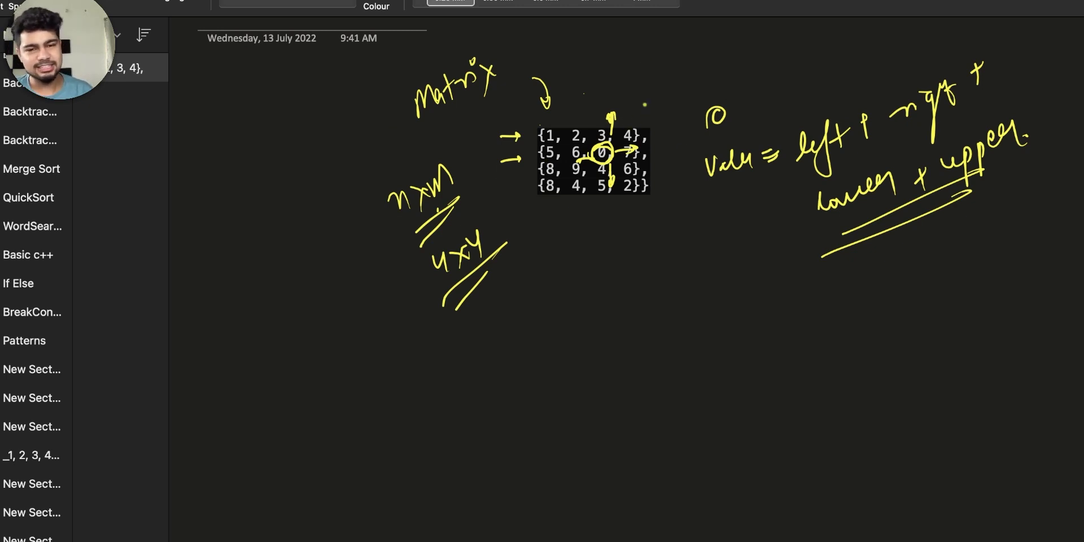
pyautogui.moveTo(541, 116); pyautogui.dragTo(544, 124)
pyautogui.moveTo(559, 113); pyautogui.dragTo(559, 124)
pyautogui.moveTo(582, 113); pyautogui.dragTo(592, 122)
pyautogui.moveTo(623, 110); pyautogui.dragTo(629, 123)
# Number the rows 0 to 3 and write the cell position (r,c) with (x,y) below it.
pyautogui.moveTo(523, 136); pyautogui.dragTo(525, 164)
pyautogui.moveTo(523, 169); pyautogui.dragTo(529, 201)
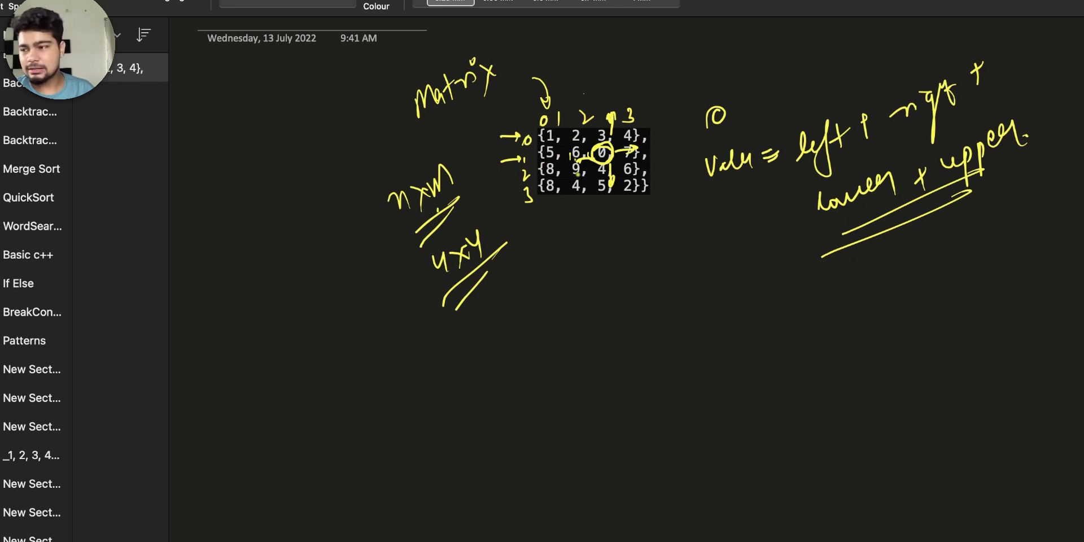
pyautogui.moveTo(547, 236); pyautogui.dragTo(561, 232)
pyautogui.moveTo(566, 234); pyautogui.dragTo(583, 239)
pyautogui.moveTo(550, 228)
pyautogui.mouseDown()
pyautogui.moveTo(547, 249)
pyautogui.moveTo(574, 286)
pyautogui.moveTo(598, 257)
pyautogui.moveTo(584, 308)
pyautogui.mouseUp()
pyautogui.moveTo(543, 280); pyautogui.dragTo(565, 302)
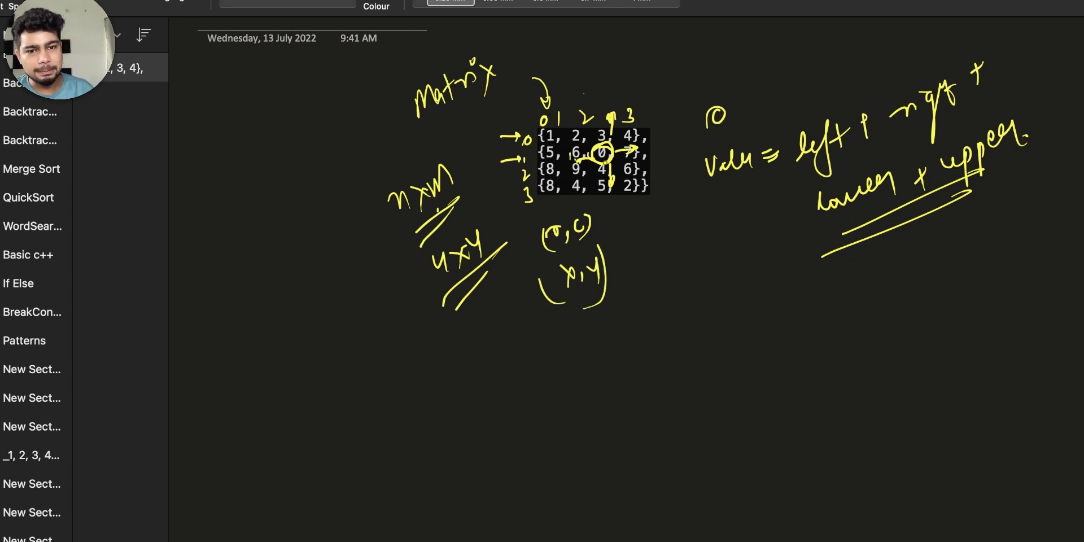
# Write the neighbour offsets up = y-1 and right = x+1.
pyautogui.moveTo(660, 269); pyautogui.dragTo(670, 270)
pyautogui.moveTo(675, 270)
pyautogui.mouseDown()
pyautogui.moveTo(678, 299)
pyautogui.moveTo(676, 283)
pyautogui.mouseUp()
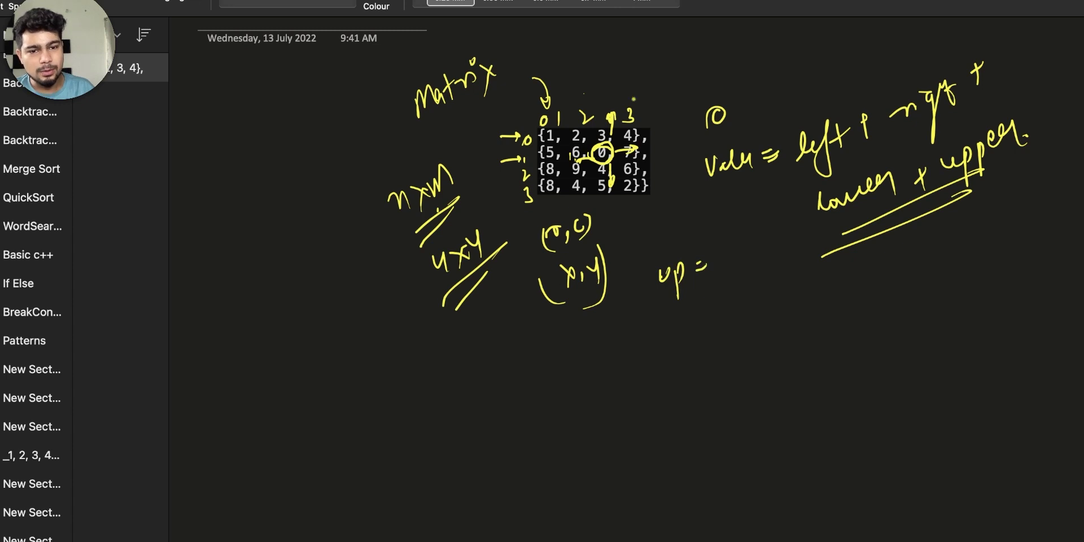
pyautogui.moveTo(727, 254)
pyautogui.mouseDown()
pyautogui.moveTo(733, 276)
pyautogui.moveTo(759, 247)
pyautogui.mouseUp()
pyautogui.moveTo(768, 237); pyautogui.dragTo(768, 254)
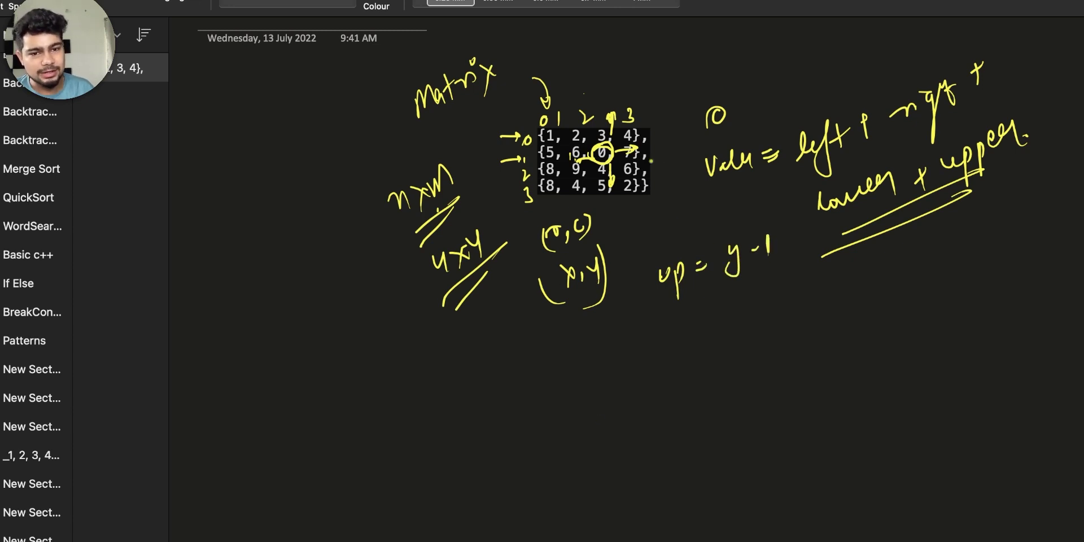
pyautogui.moveTo(736, 302); pyautogui.dragTo(750, 318)
pyautogui.moveTo(758, 299); pyautogui.dragTo(780, 302)
pyautogui.moveTo(654, 334); pyautogui.dragTo(669, 321)
pyautogui.moveTo(675, 313); pyautogui.dragTo(711, 311)
# Write left = x-1 and down = y+1, then box all four neighbour formulas.
pyautogui.moveTo(681, 358); pyautogui.dragTo(706, 410)
pyautogui.moveTo(734, 359); pyautogui.dragTo(732, 367)
pyautogui.moveTo(756, 350)
pyautogui.mouseDown()
pyautogui.moveTo(767, 364)
pyautogui.moveTo(757, 366)
pyautogui.mouseUp()
pyautogui.moveTo(782, 350); pyautogui.dragTo(789, 341)
pyautogui.moveTo(701, 439)
pyautogui.mouseDown()
pyautogui.moveTo(690, 450)
pyautogui.moveTo(741, 429)
pyautogui.mouseUp()
pyautogui.moveTo(781, 392); pyautogui.dragTo(784, 429)
pyautogui.moveTo(826, 383); pyautogui.dragTo(823, 398)
pyautogui.moveTo(796, 224); pyautogui.dragTo(841, 384)
pyautogui.moveTo(844, 163); pyautogui.dragTo(665, 472)
pyautogui.moveTo(625, 495); pyautogui.dragTo(887, 409)
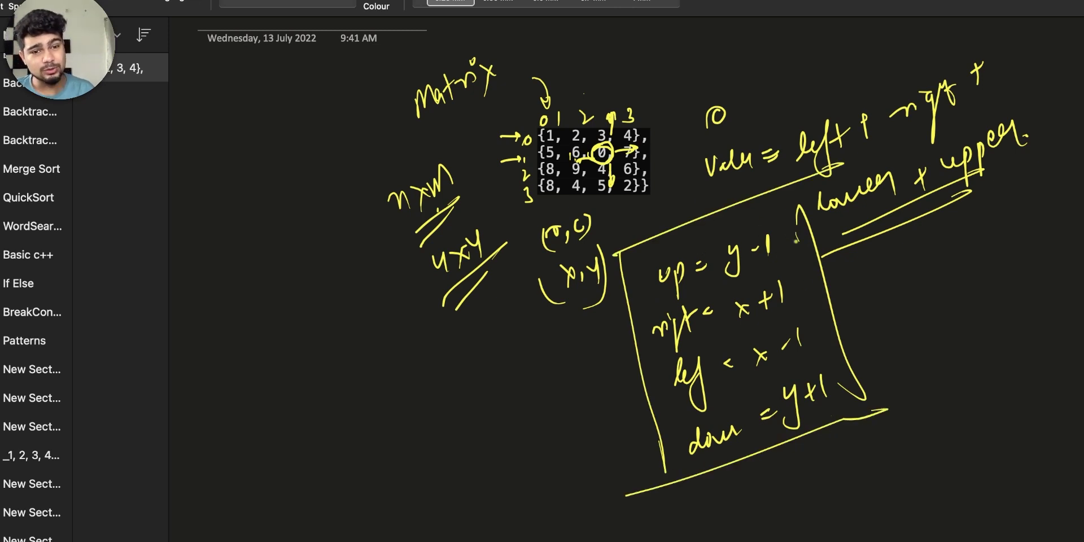
# Ink the bound checks >0, <n, >0, <m beside the four neighbour formulas.
pyautogui.moveTo(789, 240); pyautogui.dragTo(827, 225)
pyautogui.moveTo(838, 216); pyautogui.dragTo(843, 216)
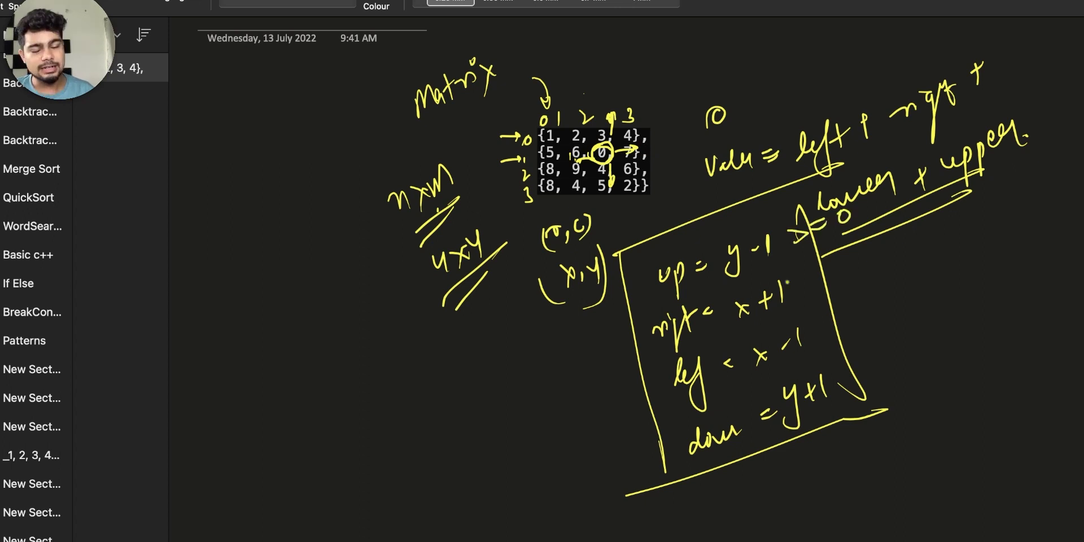
pyautogui.moveTo(812, 277)
pyautogui.mouseDown()
pyautogui.moveTo(825, 289)
pyautogui.moveTo(841, 263)
pyautogui.moveTo(854, 269)
pyautogui.mouseUp()
pyautogui.moveTo(821, 326)
pyautogui.mouseDown()
pyautogui.moveTo(824, 342)
pyautogui.moveTo(864, 309)
pyautogui.mouseUp()
pyautogui.moveTo(849, 323); pyautogui.dragTo(888, 299)
pyautogui.moveTo(864, 361)
pyautogui.mouseDown()
pyautogui.moveTo(873, 373)
pyautogui.moveTo(914, 334)
pyautogui.moveTo(923, 353)
pyautogui.mouseUp()
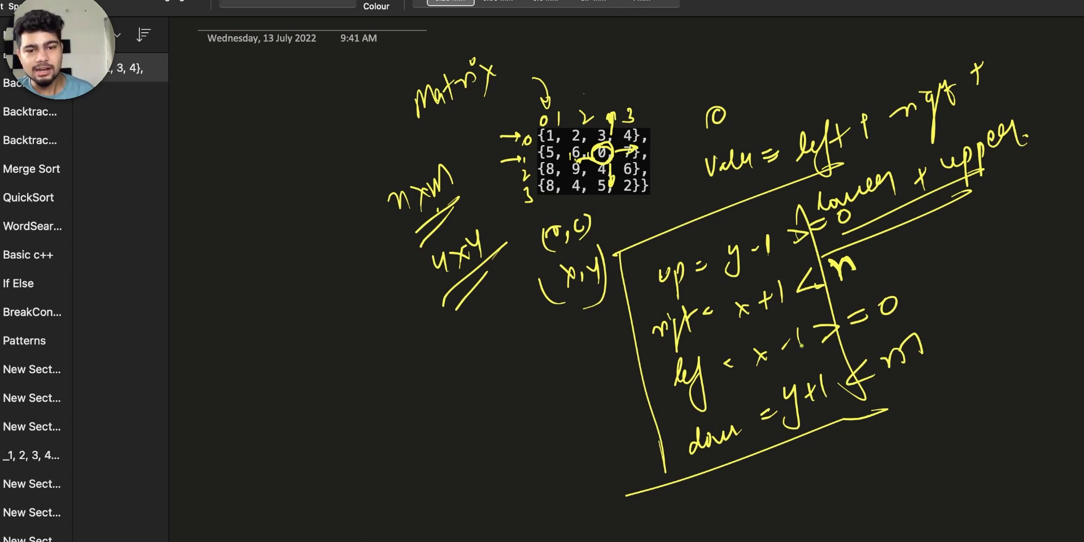
# Write the grid size n×m with arrows and an underline, then return to the Make Zeroes editor.
pyautogui.moveTo(425, 388); pyautogui.dragTo(470, 373)
pyautogui.moveTo(469, 367)
pyautogui.mouseDown()
pyautogui.moveTo(460, 382)
pyautogui.moveTo(488, 352)
pyautogui.mouseUp()
pyautogui.moveTo(399, 329)
pyautogui.mouseDown()
pyautogui.moveTo(410, 347)
pyautogui.moveTo(377, 320)
pyautogui.moveTo(400, 294)
pyautogui.mouseUp()
pyautogui.moveTo(496, 409)
pyautogui.mouseDown()
pyautogui.moveTo(489, 390)
pyautogui.moveTo(502, 408)
pyautogui.mouseUp()
pyautogui.moveTo(497, 435); pyautogui.dragTo(522, 418)
pyautogui.moveTo(475, 493); pyautogui.dragTo(556, 415)
pyautogui.moveTo(493, 495); pyautogui.dragTo(564, 409)
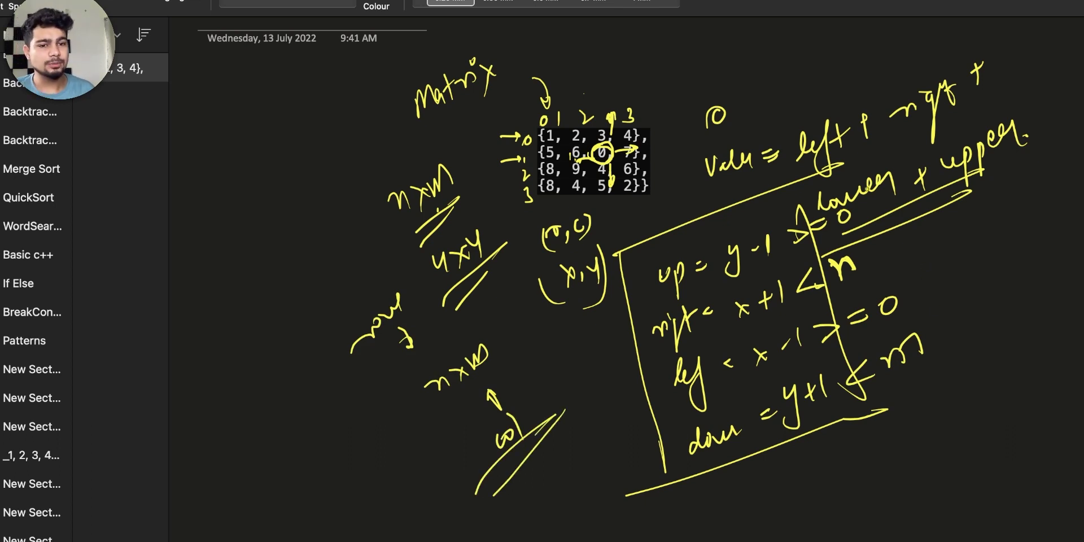
pyautogui.moveTo(894, 182); pyautogui.dragTo(972, 330)
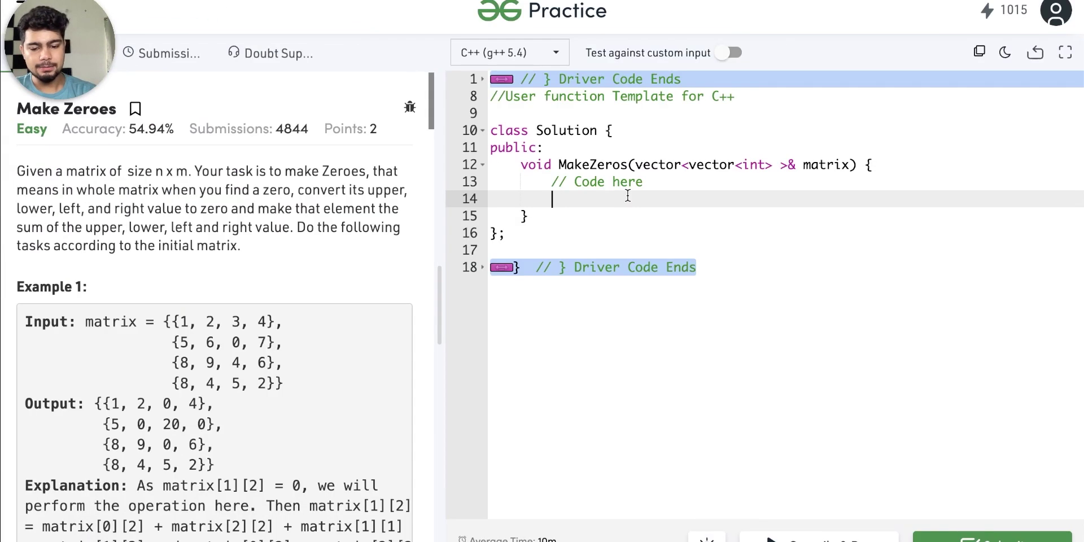
# Type int n = matrix.size(); and int m = matrix[0].size(); at the top of MakeZeros.
pyautogui.write('int ')
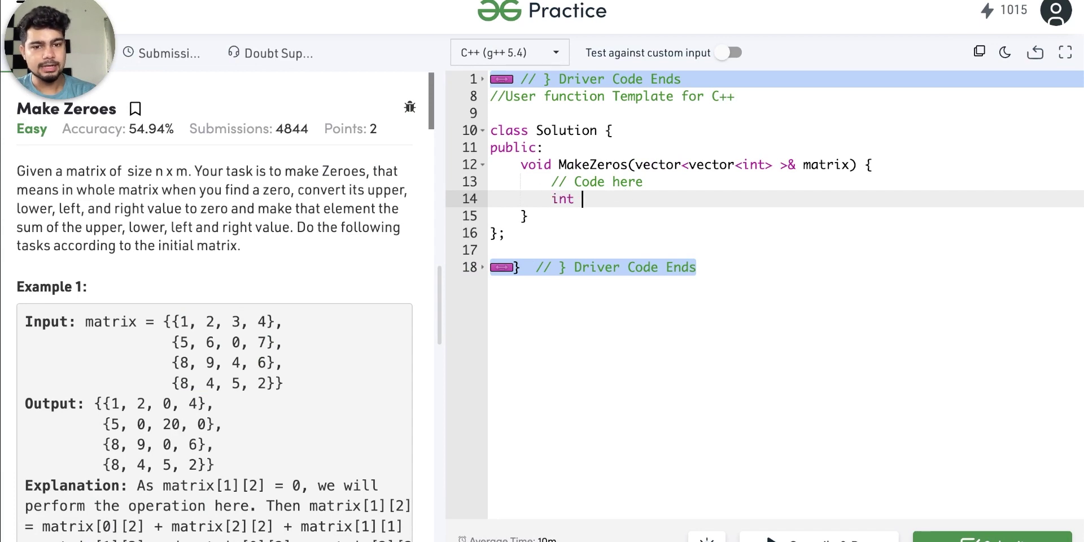
pyautogui.write('n = matrix.size()')
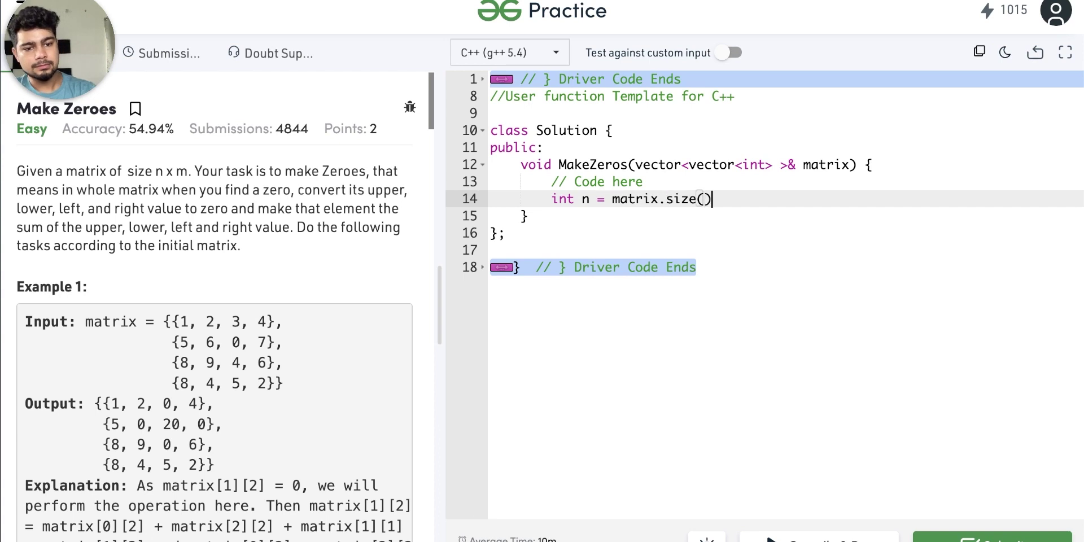
pyautogui.write(';')
pyautogui.press('Return')
pyautogui.write('int m = matrix[0].size();')
# Check the constraints, then add nested loops for(int i=0;i<n;i++) and for(int j=0;j<m;j++).
pyautogui.scroll(-5, 229, 323)
pyautogui.scroll(-4, 229, 323)
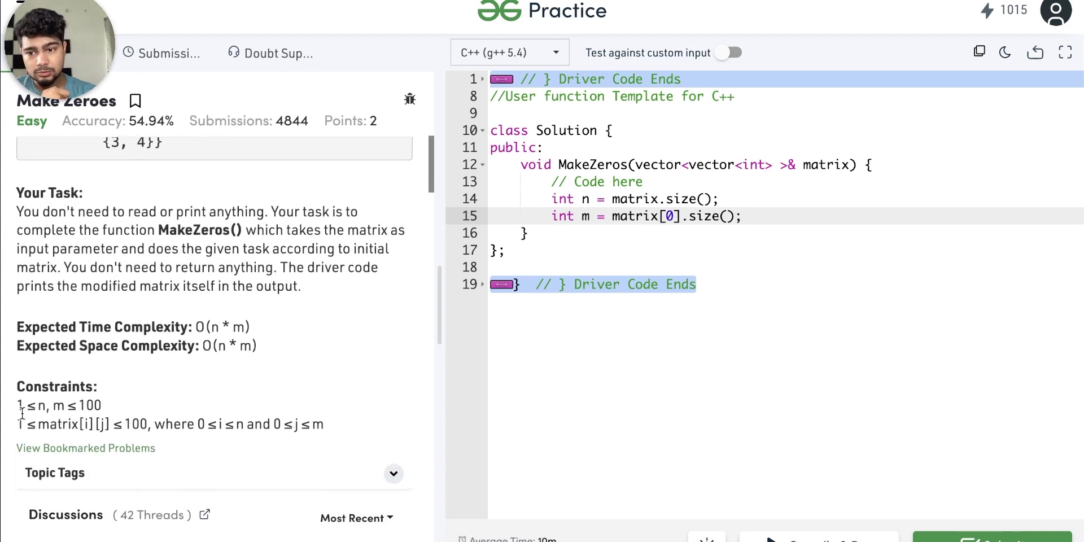
pyautogui.doubleClick(20, 405)
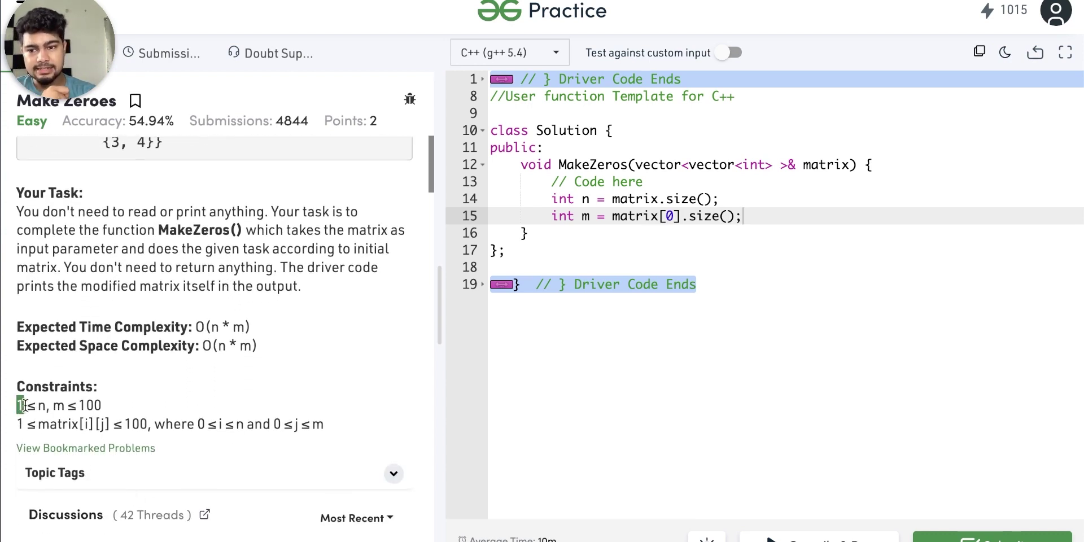
pyautogui.click(769, 218)
pyautogui.press('Return')
pyautogui.press('Return')
pyautogui.write('for(int i=0;i<n;i++){')
pyautogui.press('Return')
pyautogui.write('for(')
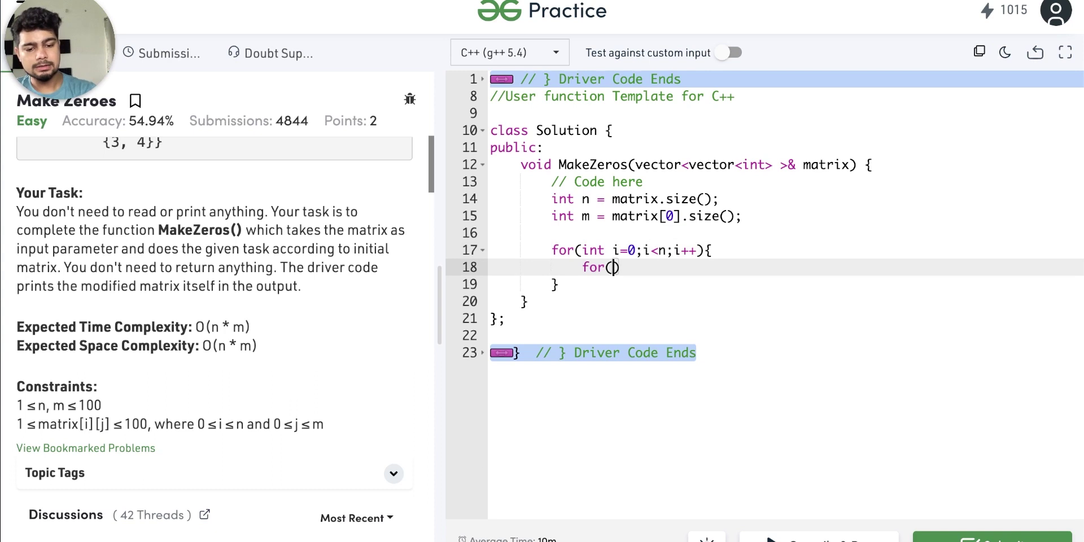
pyautogui.write('int j=')
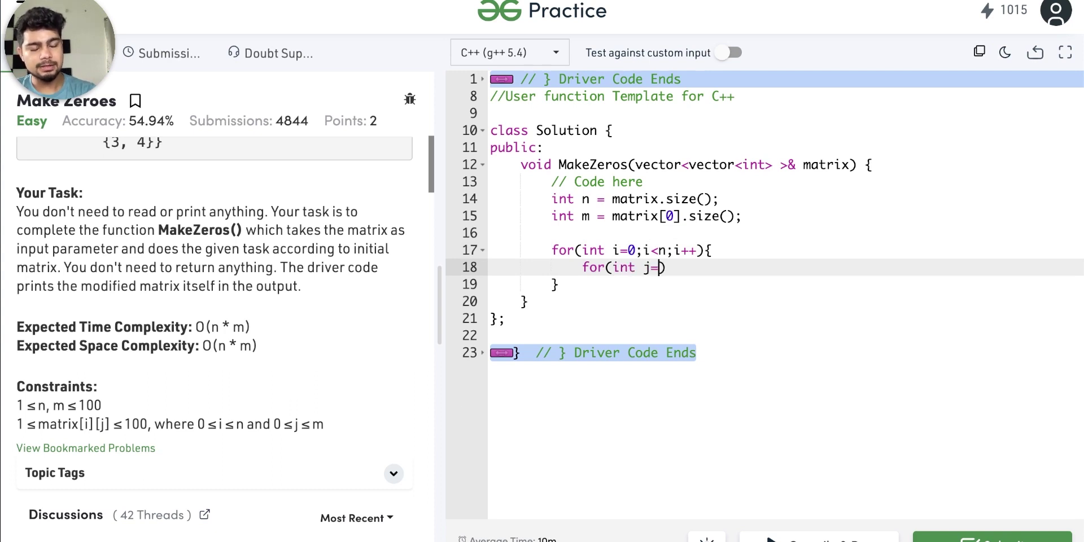
pyautogui.write('0;j<m;j++){')
pyautogui.press('Return')
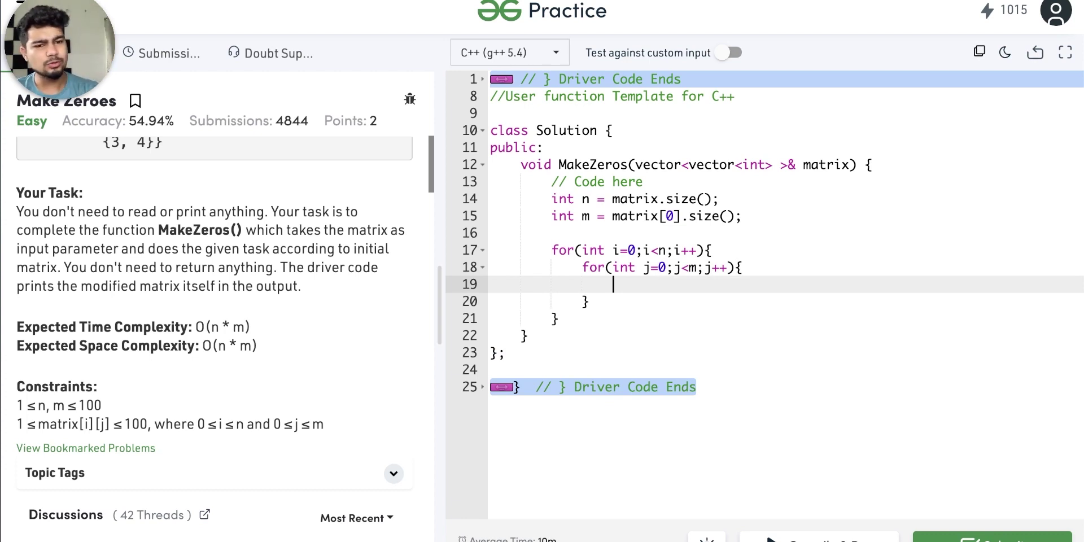
# Add if(matrix[i][j] == 0) containing an empty if(i+1 < n) block.
pyautogui.write('if(')
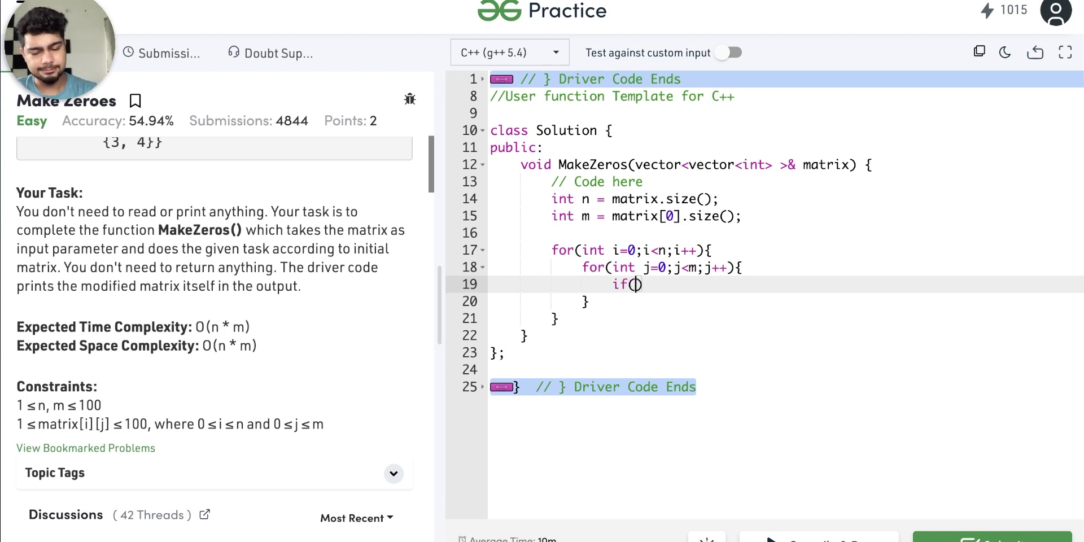
pyautogui.write('matrix[i][j] == 0)')
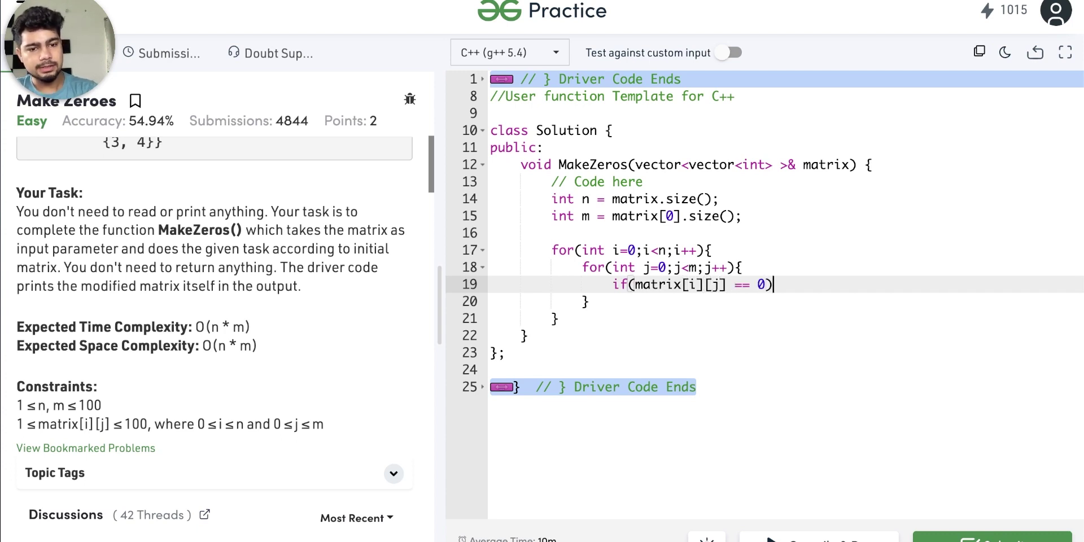
pyautogui.write('{')
pyautogui.press('Return')
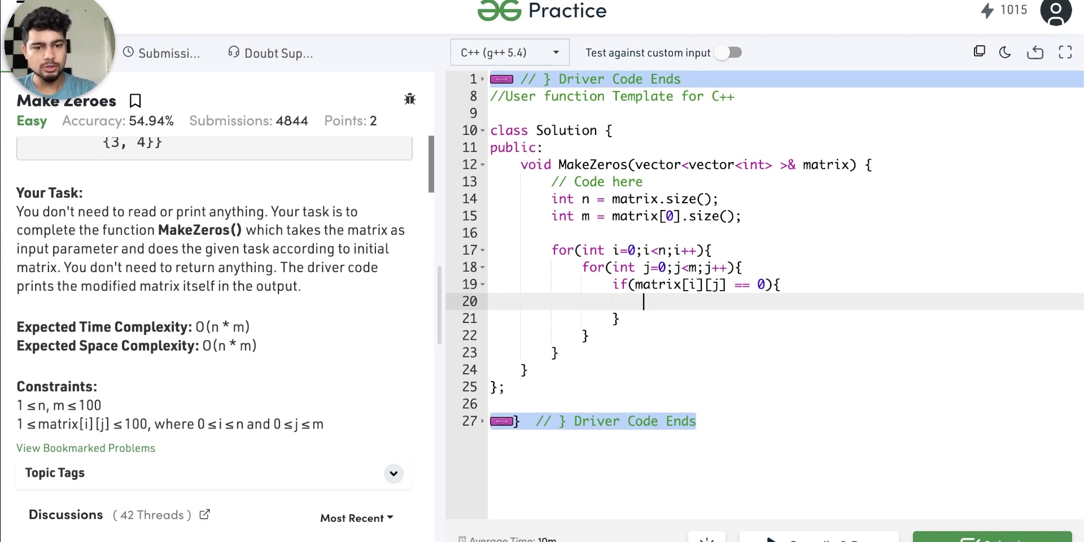
pyautogui.write('if(')
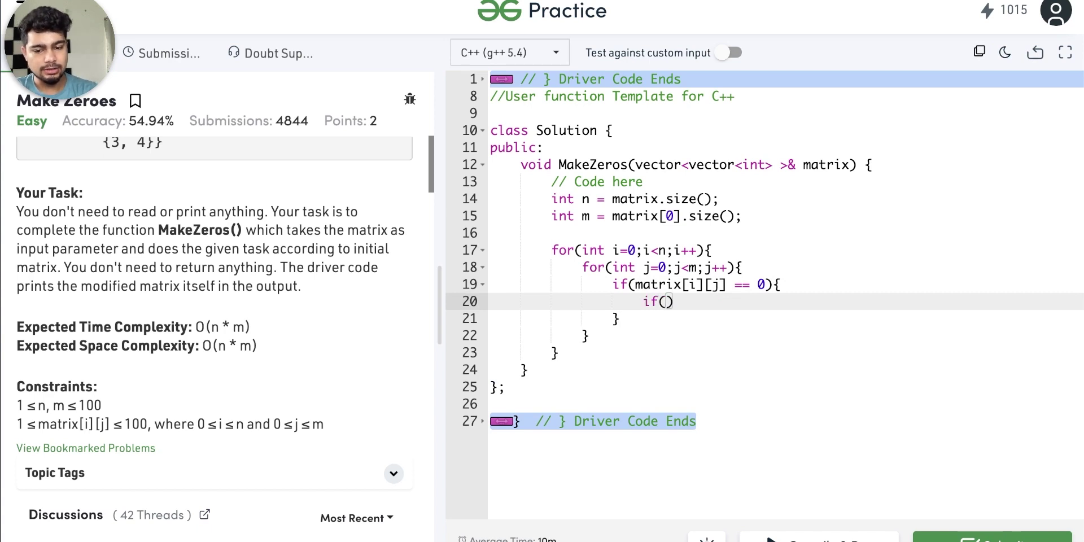
pyautogui.write('i+')
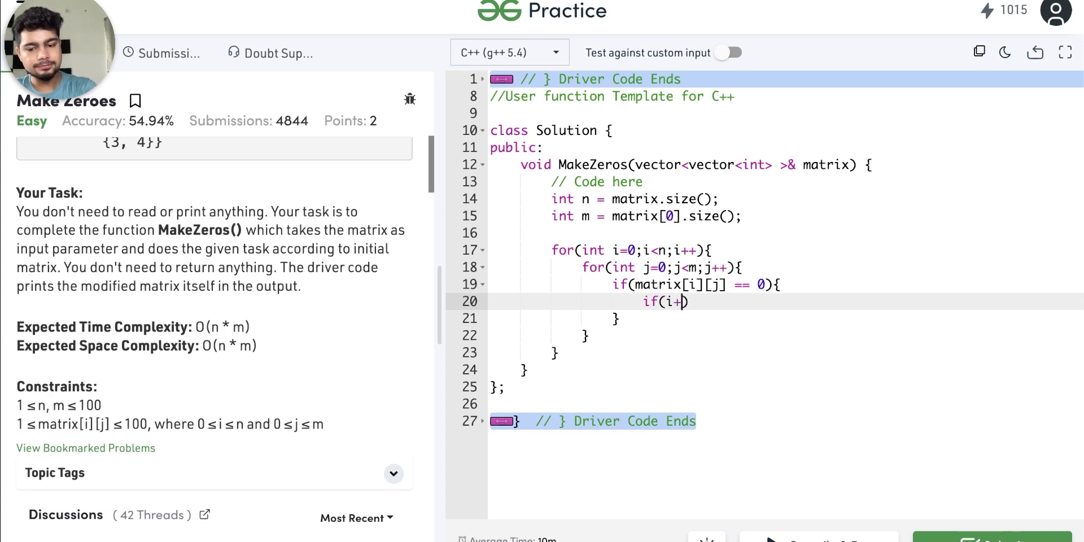
pyautogui.write('1 < n){')
pyautogui.press('Return')
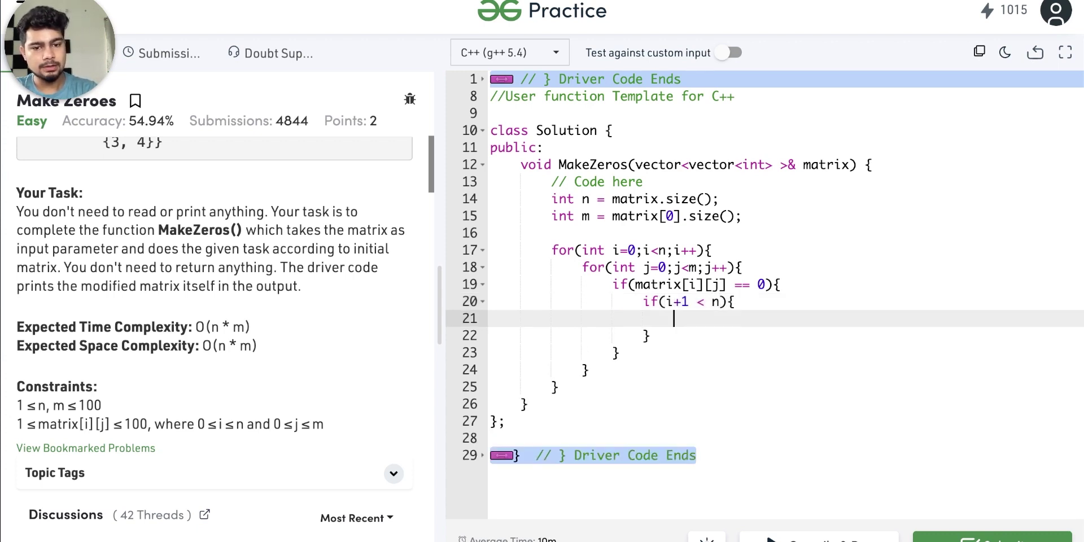
pyautogui.press('Return')
pyautogui.write('}')
pyautogui.press('Return')
# Add an empty if(i-1 >= 0) block for the row above and select both row checks.
pyautogui.write('if')
pyautogui.write('(')
pyautogui.write('i- <')
pyautogui.press('BackSpace')
pyautogui.press('BackSpace')
pyautogui.press('BackSpace')
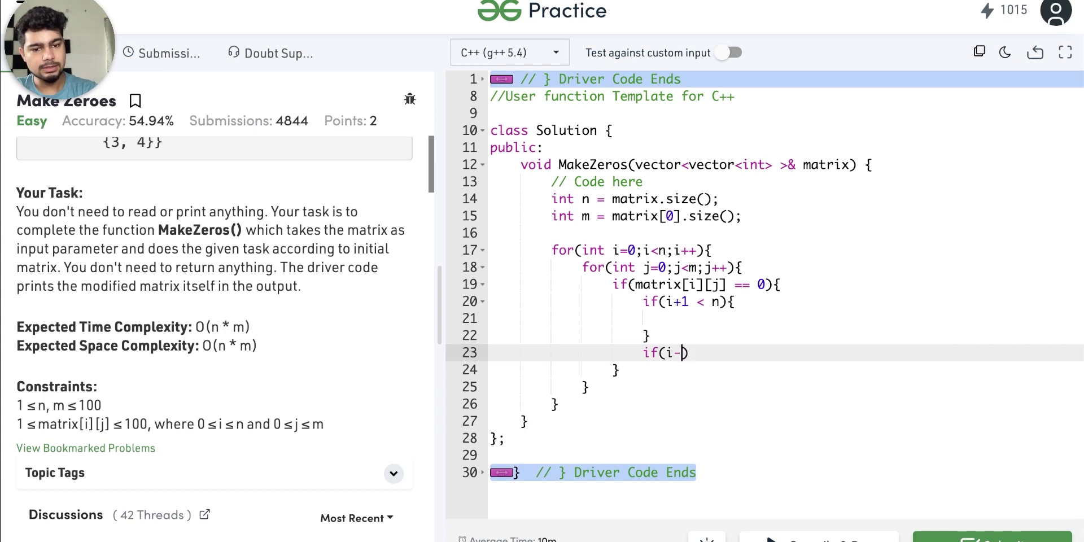
pyautogui.write('1 >=0')
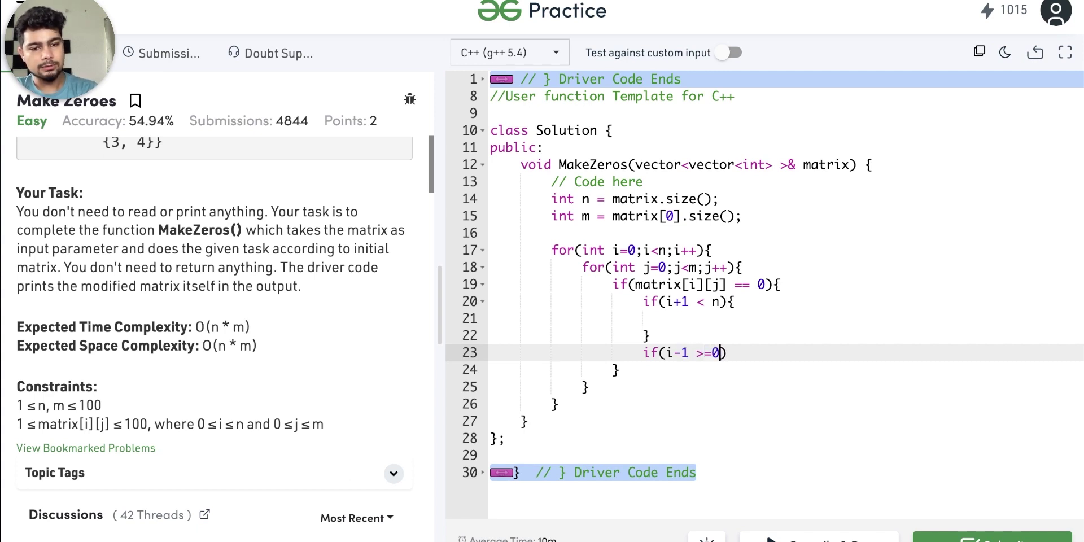
pyautogui.press('End')
pyautogui.write('{')
pyautogui.press('Return')
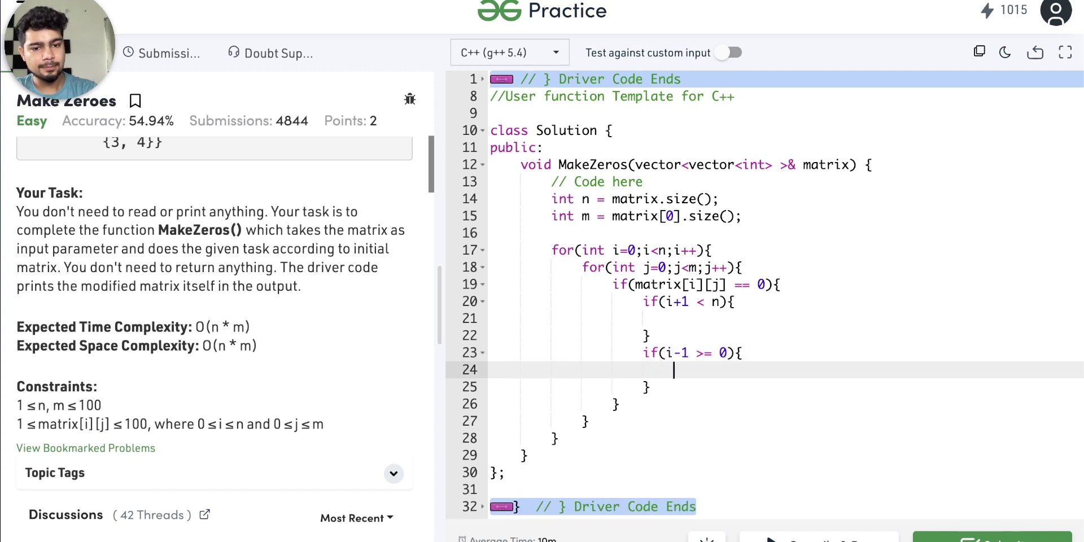
pyautogui.moveTo(655, 389); pyautogui.dragTo(644, 301)
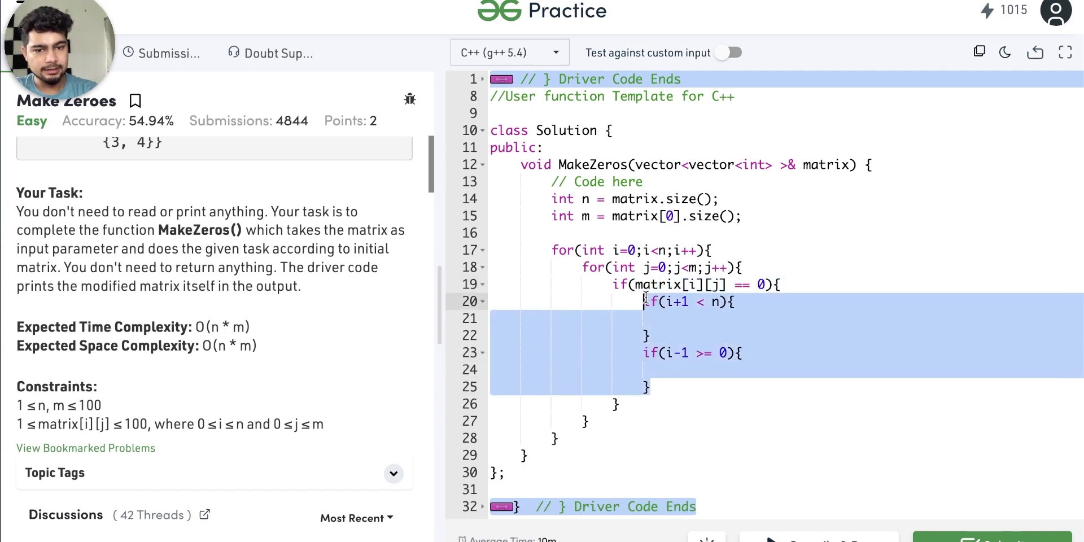
# Duplicate the two if blocks and change their conditions to j+1 < m and j-1 >= 0.
pyautogui.hotkey('ctrl', 'c')
pyautogui.click(661, 385)
pyautogui.press('Return')
pyautogui.hotkey('ctrl', 'v')
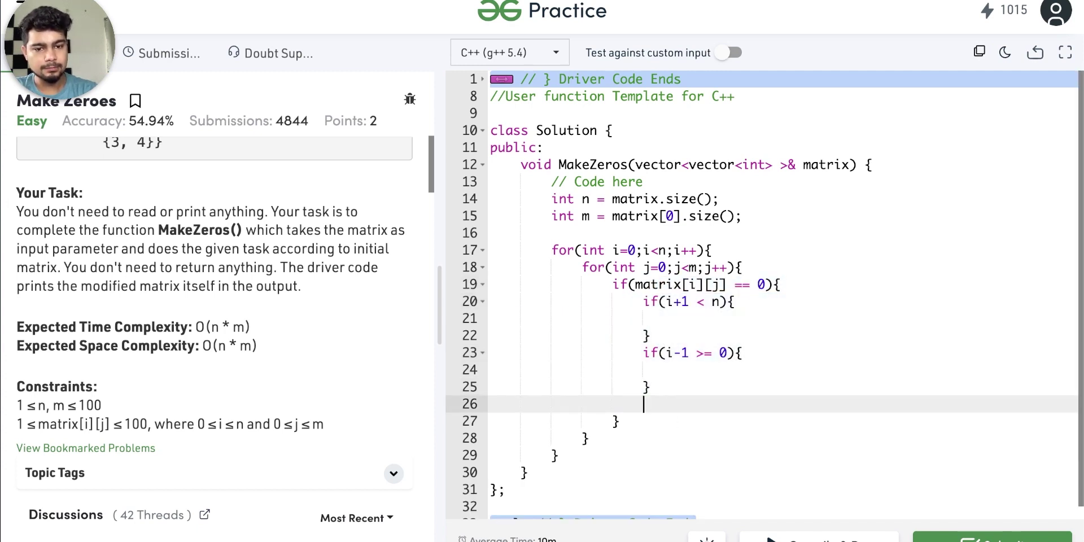
pyautogui.click(673, 308)
pyautogui.press('BackSpace')
pyautogui.write('j')
pyautogui.click(718, 307)
pyautogui.press('BackSpace')
pyautogui.write('m){')
pyautogui.click(672, 358)
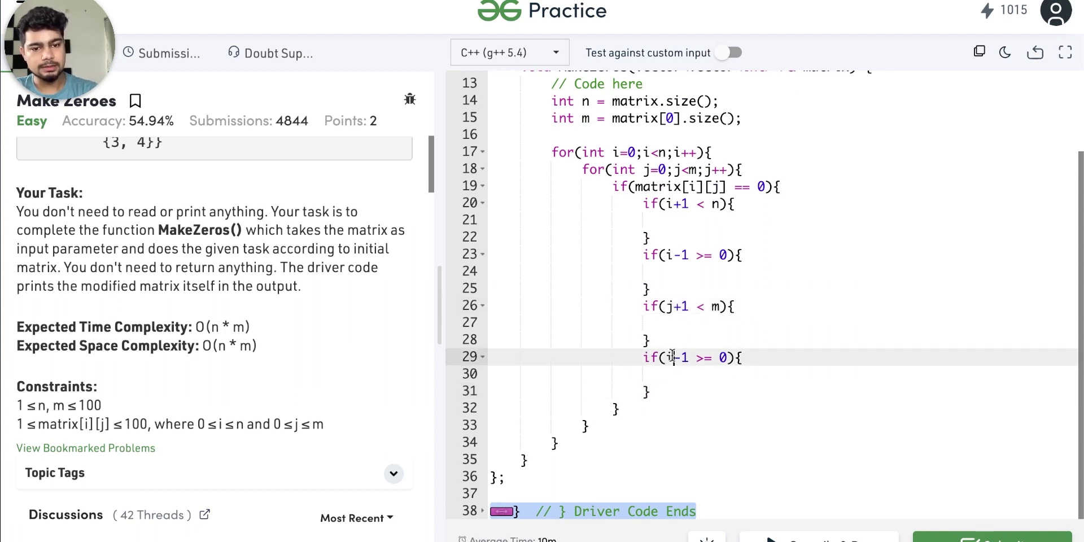
pyautogui.press('BackSpace')
pyautogui.write('j')
# In the below-row block, add matrix[i+1][j] to matrix[i][j] and set matrix[i+1][j] = 0.
pyautogui.scroll(1, 672, 358)
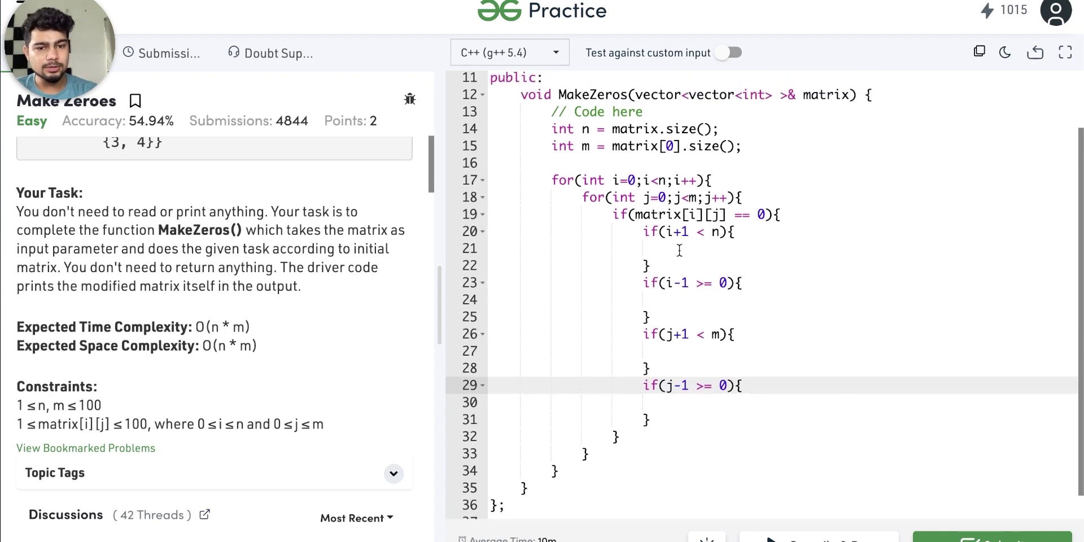
pyautogui.click(679, 250)
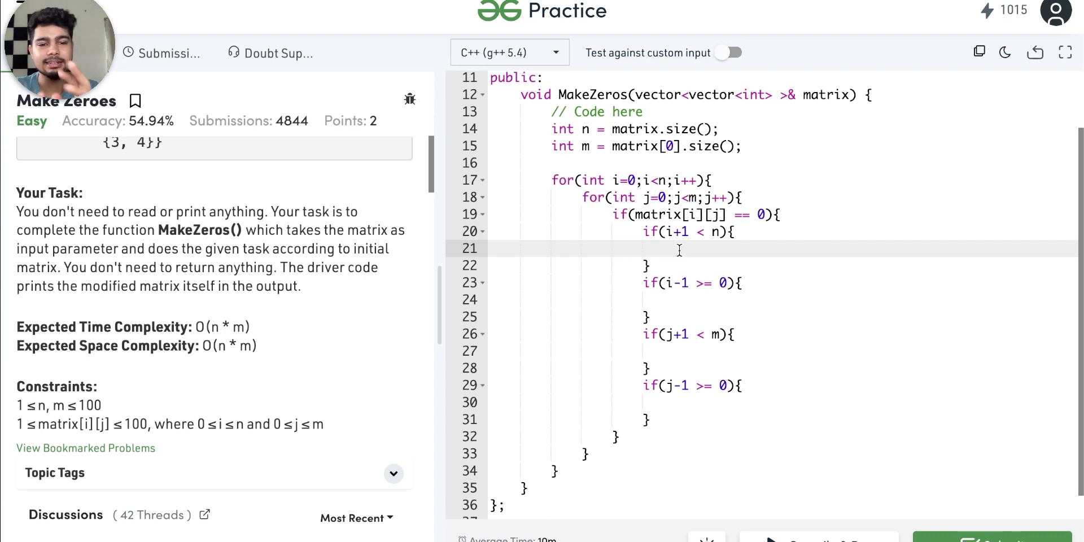
pyautogui.write('matrix[i][j]')
pyautogui.press('BackSpace')
pyautogui.write('+= ')
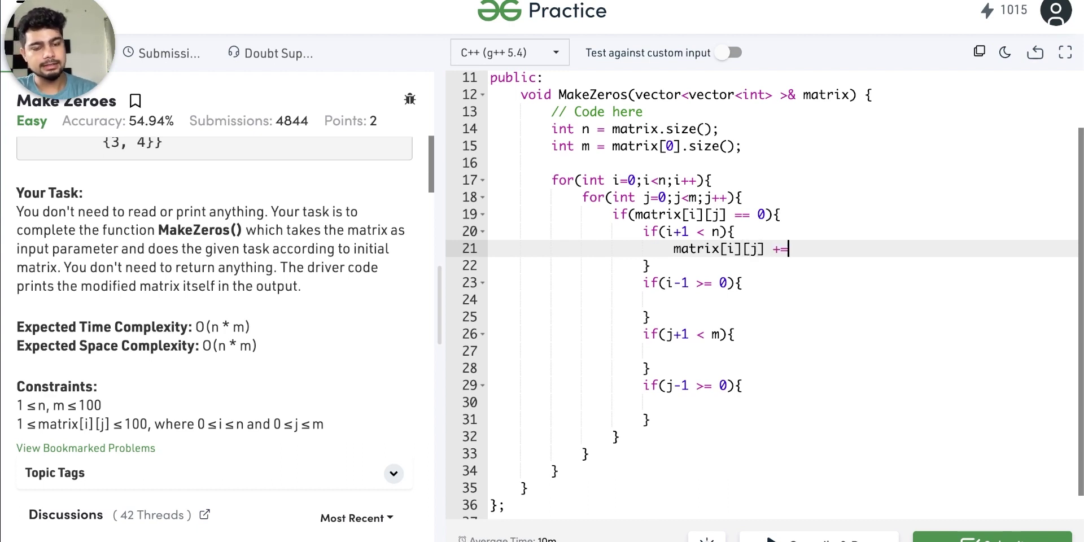
pyautogui.write('matrix[i+1][j];')
pyautogui.press('Return')
pyautogui.moveTo(795, 249); pyautogui.dragTo(901, 247)
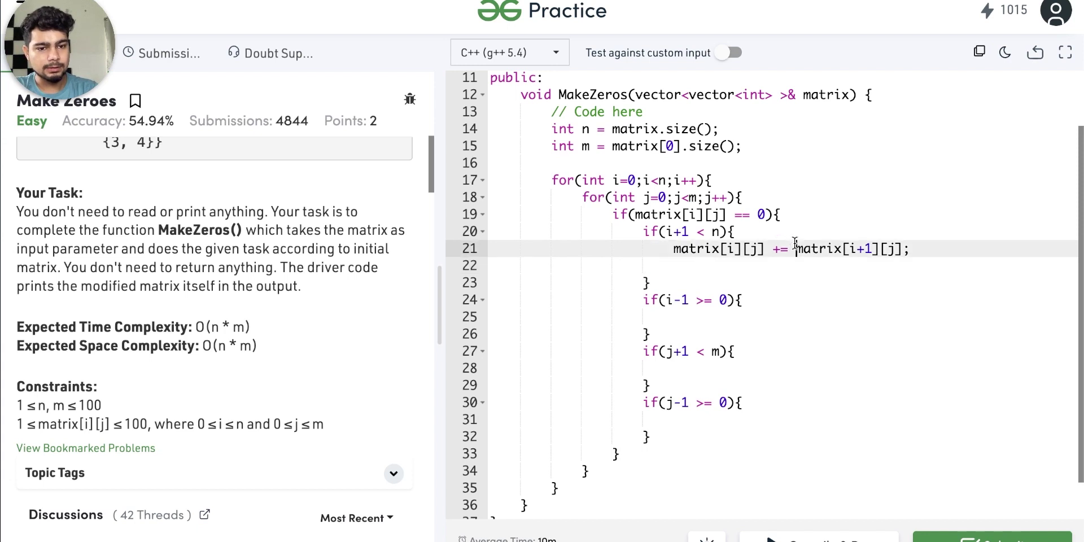
pyautogui.hotkey('ctrl', 'c')
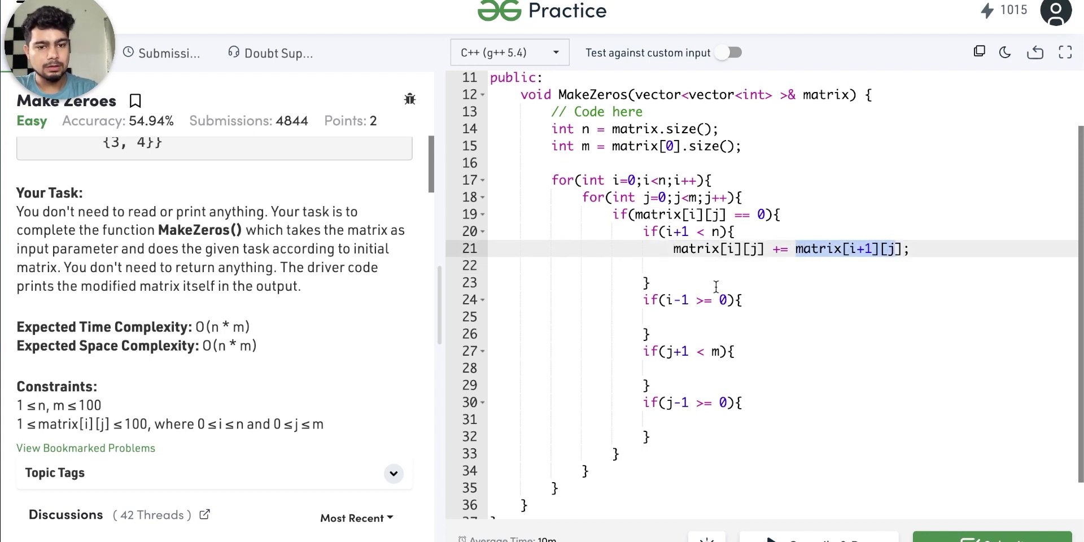
pyautogui.click(716, 264)
pyautogui.hotkey('ctrl', 'v')
pyautogui.write('= 0')
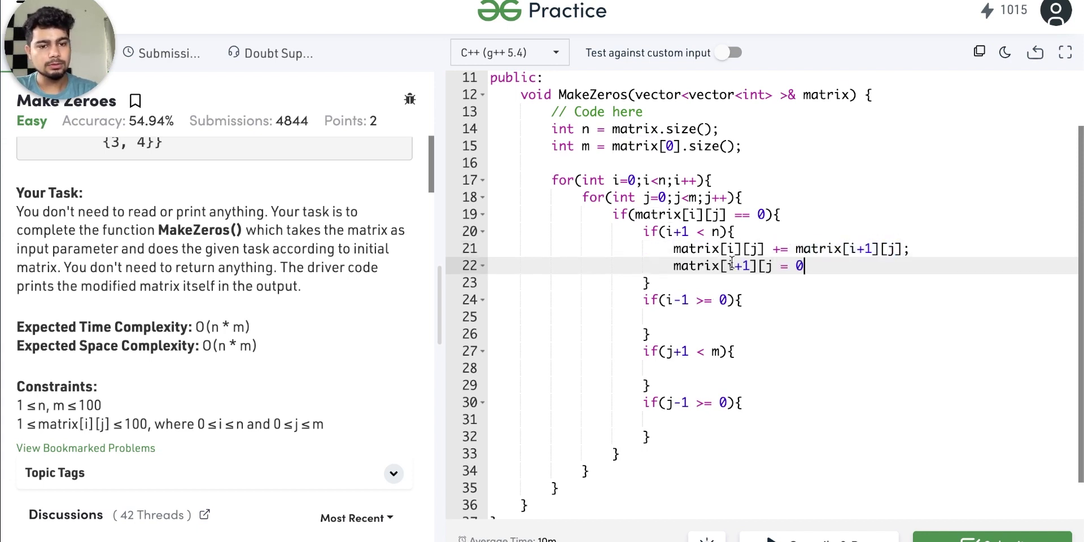
pyautogui.write(';')
# Paste both statements into the other three blocks and change the above-row indices to i-1.
pyautogui.moveTo(811, 265); pyautogui.dragTo(674, 249)
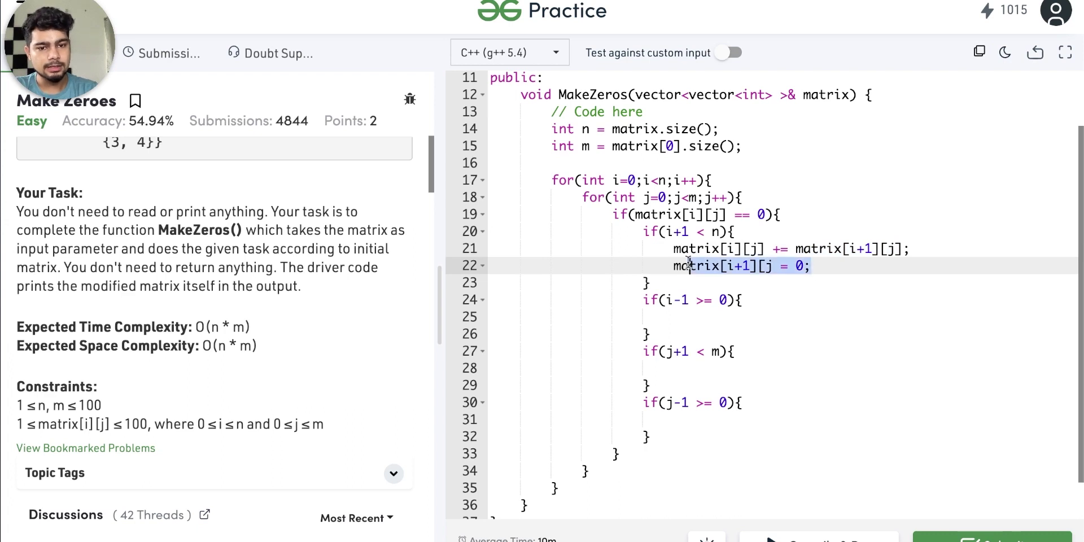
pyautogui.click(667, 317)
pyautogui.hotkey('ctrl', 'v')
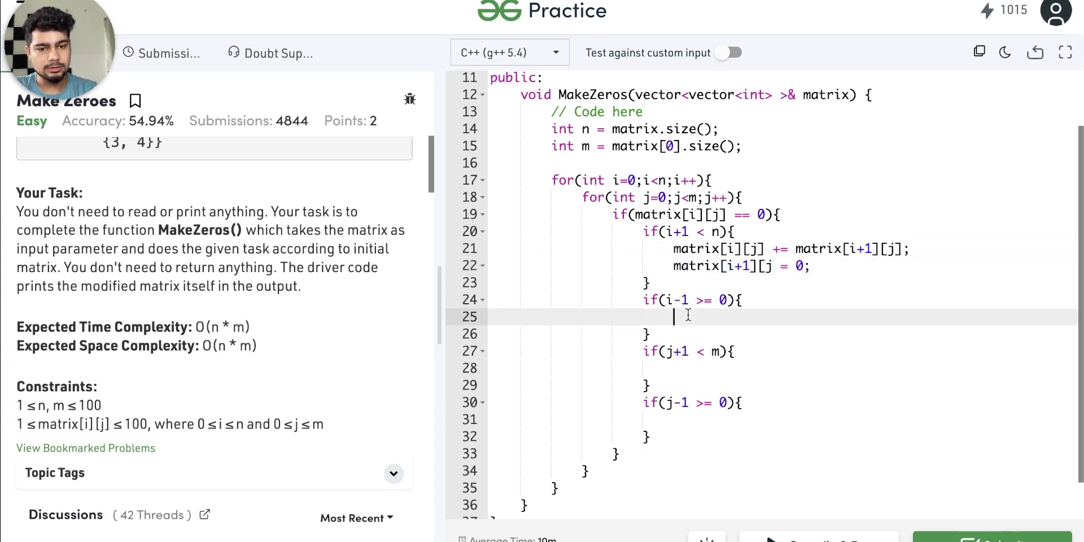
pyautogui.click(678, 385)
pyautogui.hotkey('ctrl', 'v')
pyautogui.click(693, 453)
pyautogui.hotkey('ctrl', 'v')
pyautogui.doubleClick(863, 317)
pyautogui.write('-')
pyautogui.doubleClick(734, 333)
pyautogui.write('-')
# Correct the right- and left-column statements to use matrix[i][j+1] and matrix[i][j-1], then review the code.
pyautogui.scroll(-3, 773, 282)
pyautogui.click(773, 167)
pyautogui.write(']')
pyautogui.click(772, 238)
pyautogui.write(']')
pyautogui.click(728, 306)
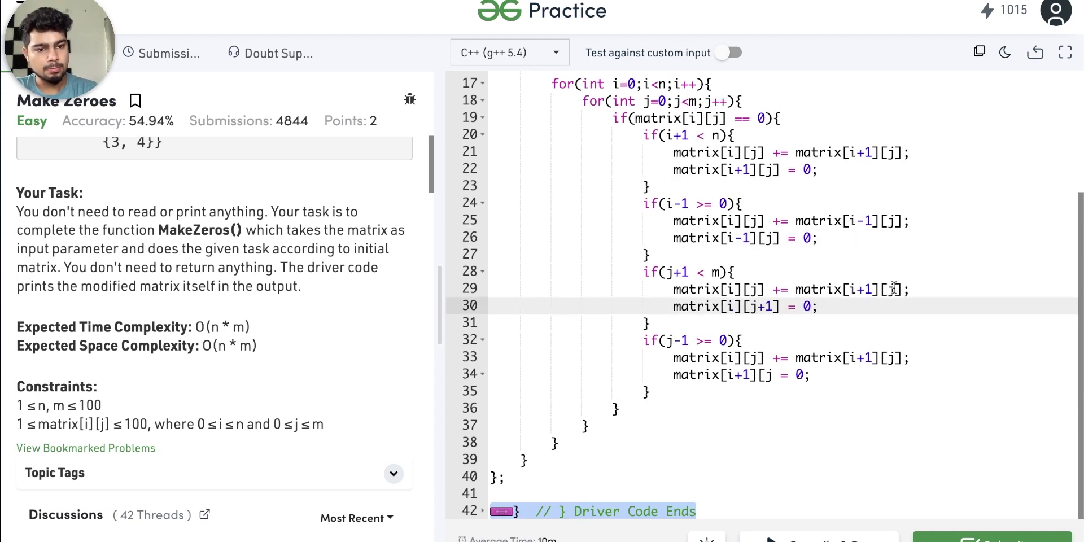
pyautogui.click(870, 289)
pyautogui.click(896, 358)
pyautogui.click(746, 374)
pyautogui.press('BackSpace')
pyautogui.press('BackSpace')
pyautogui.click(757, 374)
pyautogui.write('-1]')
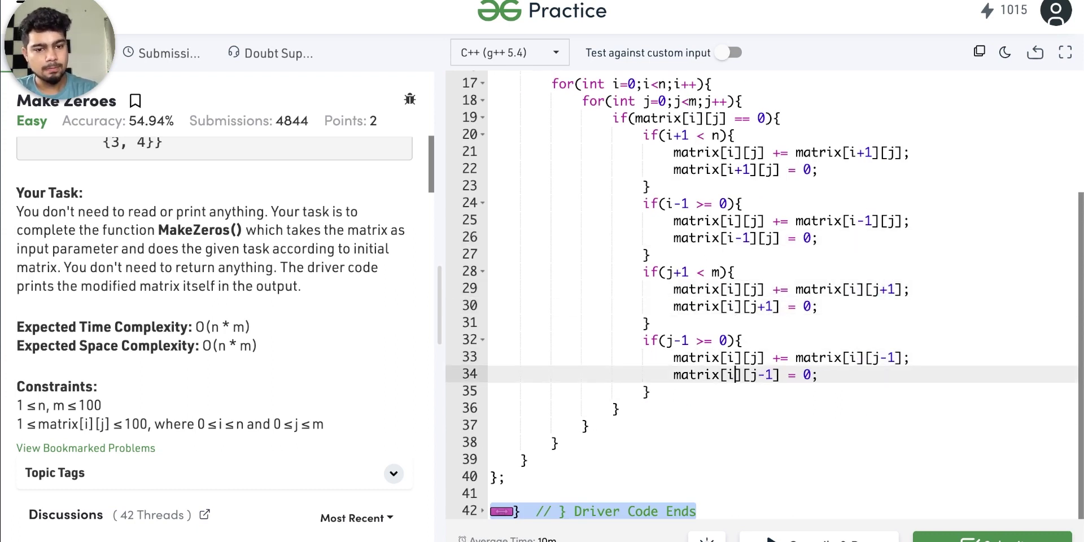
pyautogui.click(772, 357)
pyautogui.scroll(2, 776, 359)
pyautogui.scroll(1, 776, 359)
pyautogui.hotkey('ctrl', 'End')
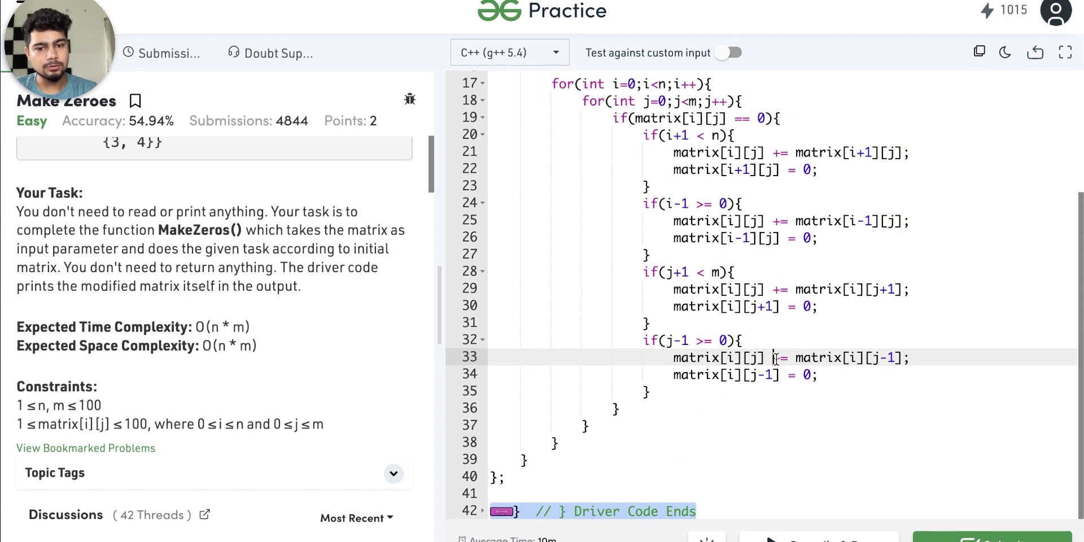
pyautogui.hotkey('ctrl', 'Home')
pyautogui.scroll(-3, 606, 219)
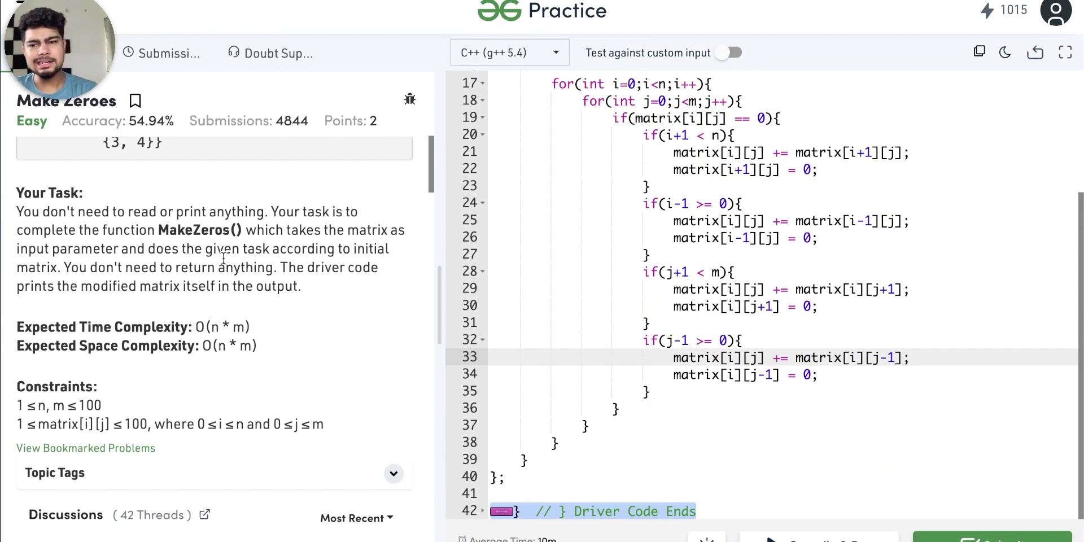
# Run the code on the sample matrix and highlight the output rows that differ from expected.
pyautogui.hotkey('ctrl', "'")
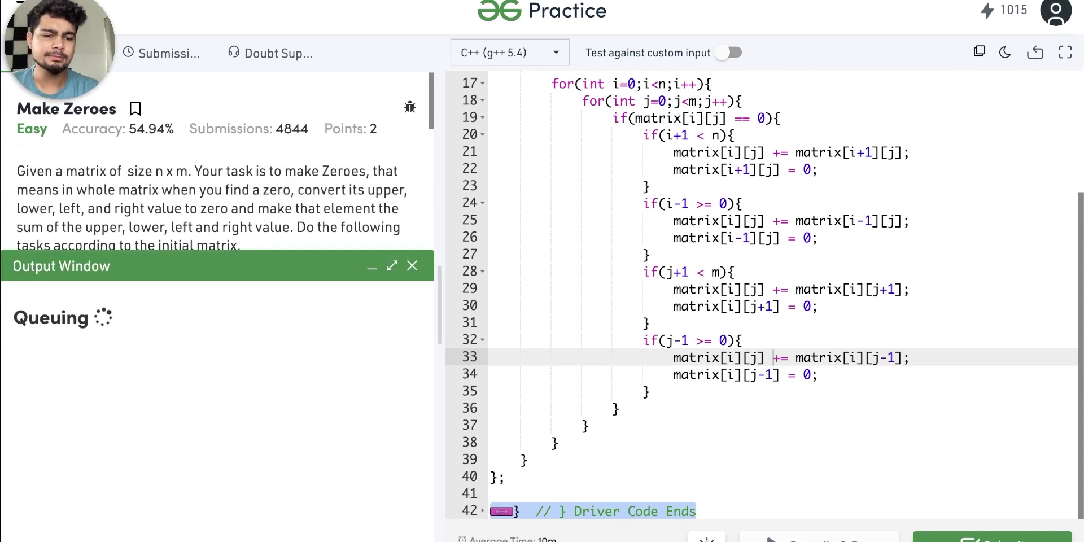
pyautogui.scroll(2, 187, 459)
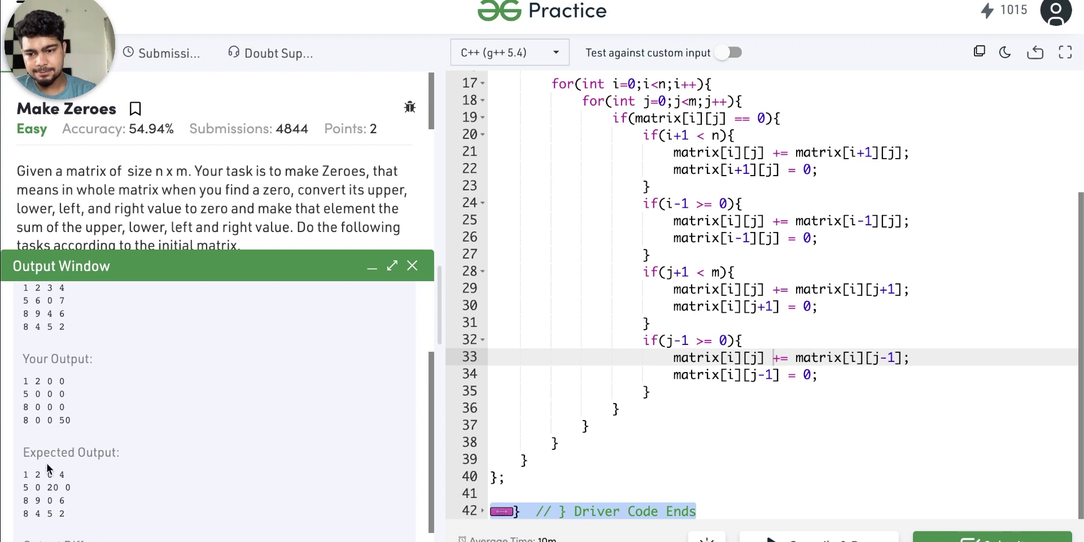
pyautogui.moveTo(78, 424); pyautogui.dragTo(19, 386)
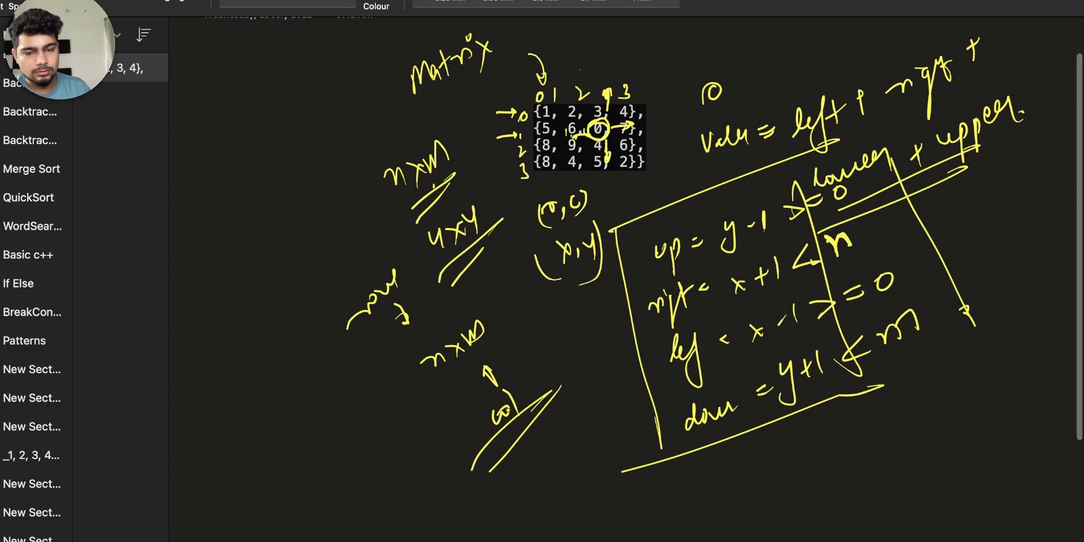
pyautogui.scroll(-2, 656, 245)
pyautogui.scroll(-5, 525, 235)
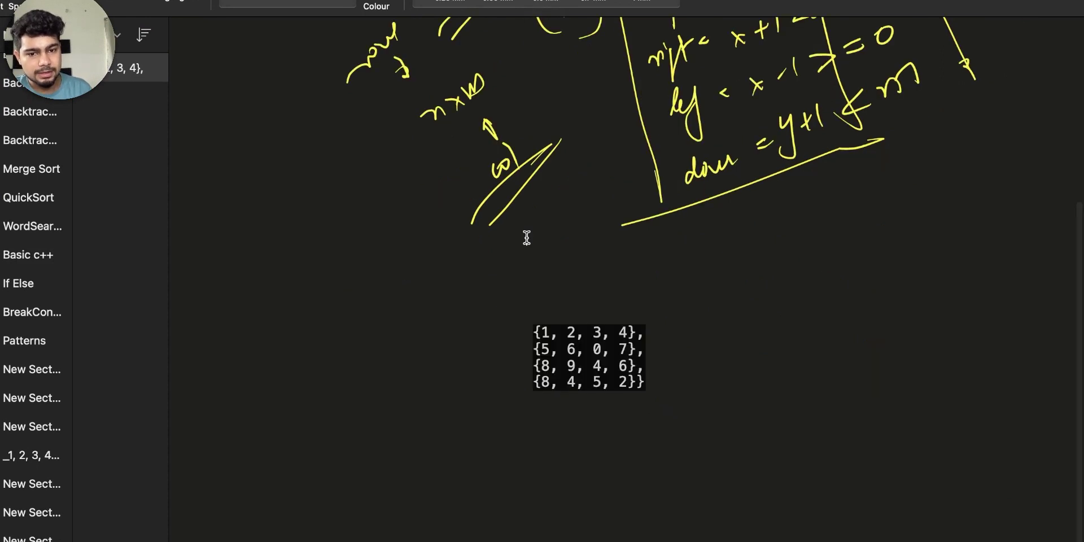
# Circle the 3 above the zero and handwrite the neighbour sum totalling 20 beside the matrix.
pyautogui.moveTo(596, 329)
pyautogui.mouseDown()
pyautogui.moveTo(626, 345)
pyautogui.moveTo(575, 342)
pyautogui.mouseUp()
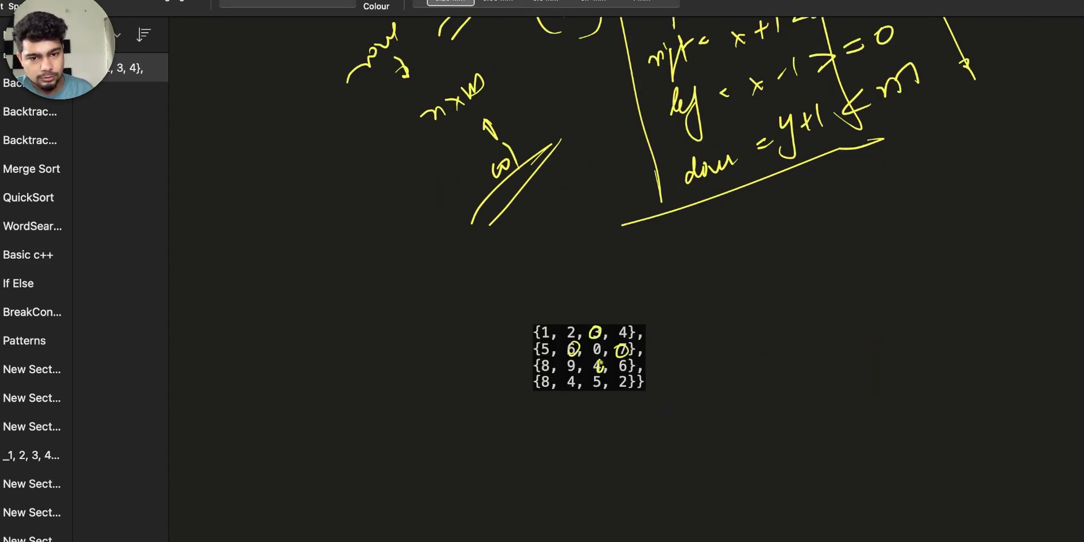
pyautogui.moveTo(735, 312); pyautogui.dragTo(738, 326)
pyautogui.moveTo(750, 316); pyautogui.dragTo(774, 314)
pyautogui.moveTo(790, 295); pyautogui.dragTo(820, 291)
pyautogui.moveTo(831, 286); pyautogui.dragTo(843, 283)
pyautogui.moveTo(835, 276); pyautogui.dragTo(840, 288)
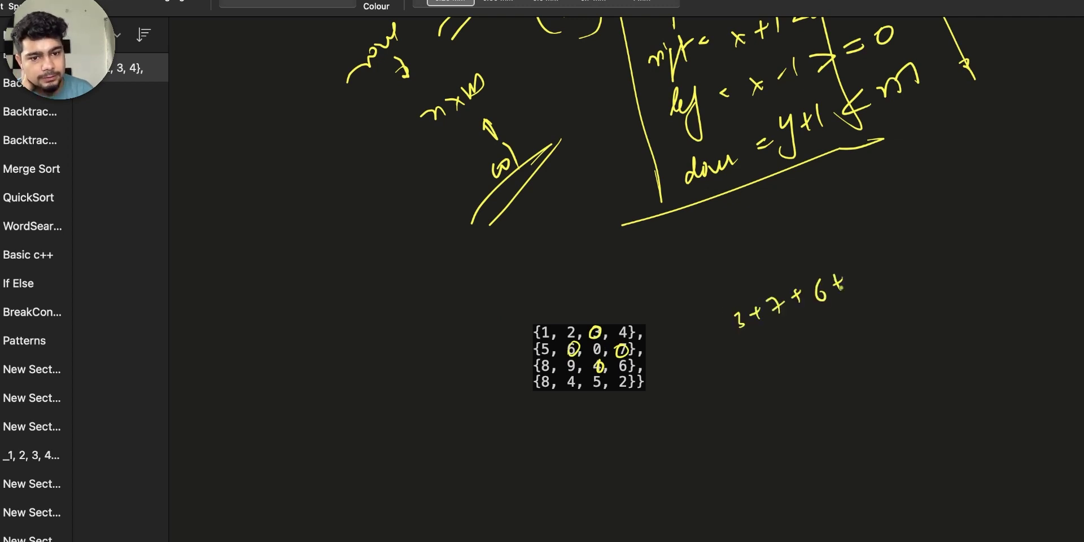
pyautogui.moveTo(793, 326); pyautogui.dragTo(832, 307)
pyautogui.moveTo(807, 329); pyautogui.dragTo(871, 304)
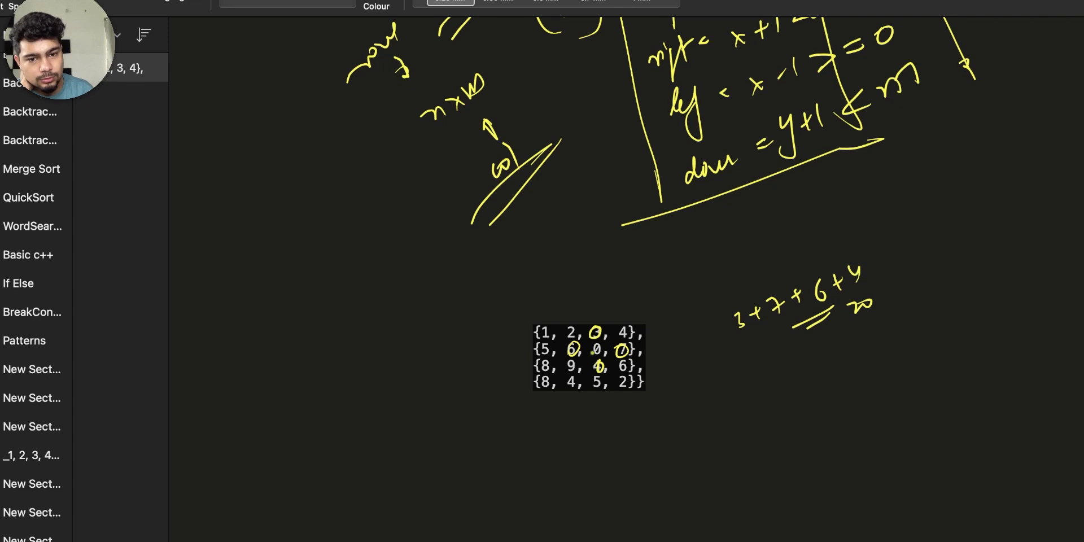
pyautogui.moveTo(603, 292); pyautogui.dragTo(622, 290)
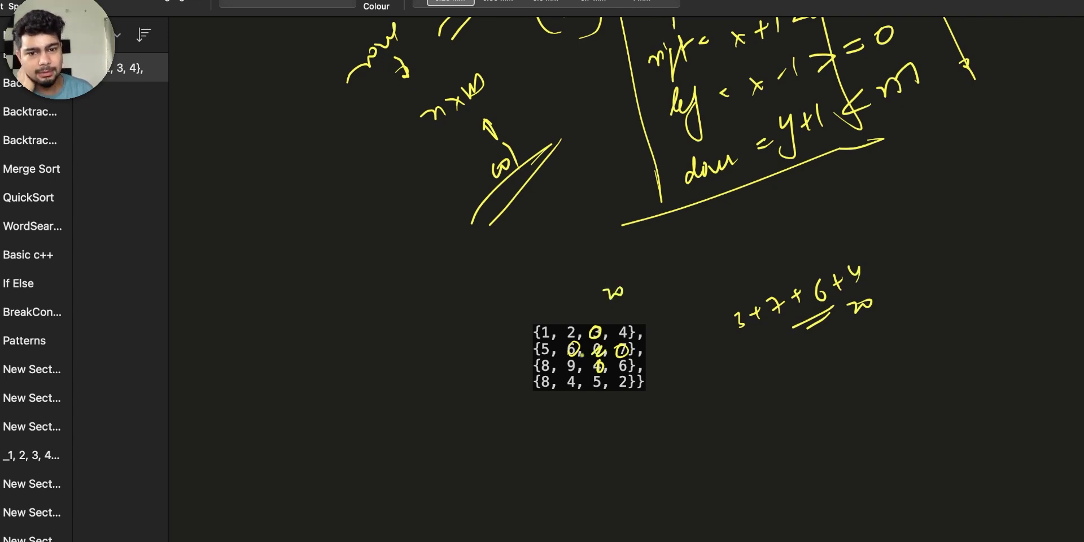
# Draw lines across the grid rows and circle the 4, 6 and 9 values, then return to the practice page.
pyautogui.moveTo(530, 320); pyautogui.dragTo(623, 314)
pyautogui.moveTo(515, 354); pyautogui.dragTo(625, 342)
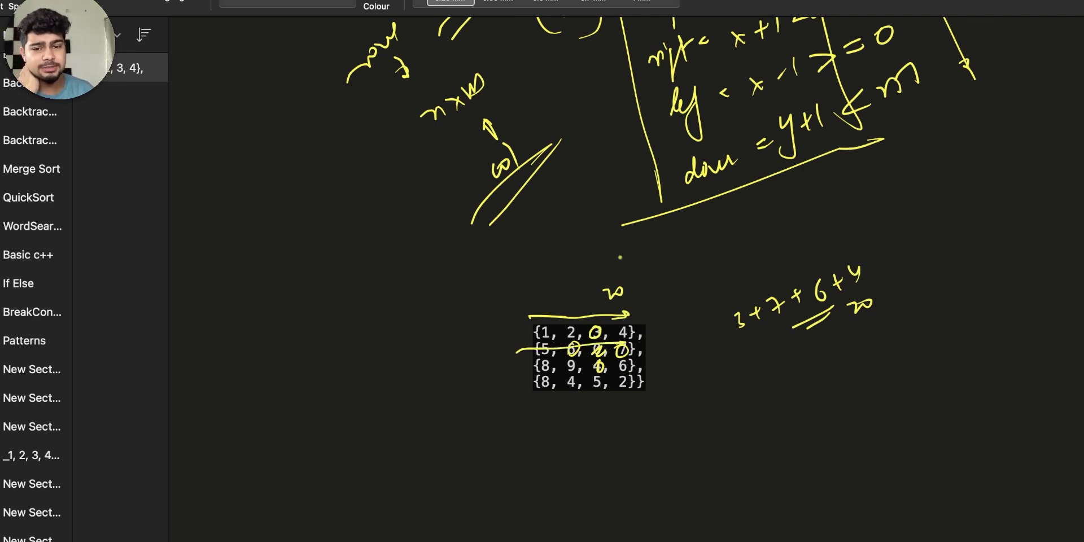
pyautogui.moveTo(619, 326); pyautogui.dragTo(618, 327)
pyautogui.moveTo(625, 368); pyautogui.dragTo(596, 355)
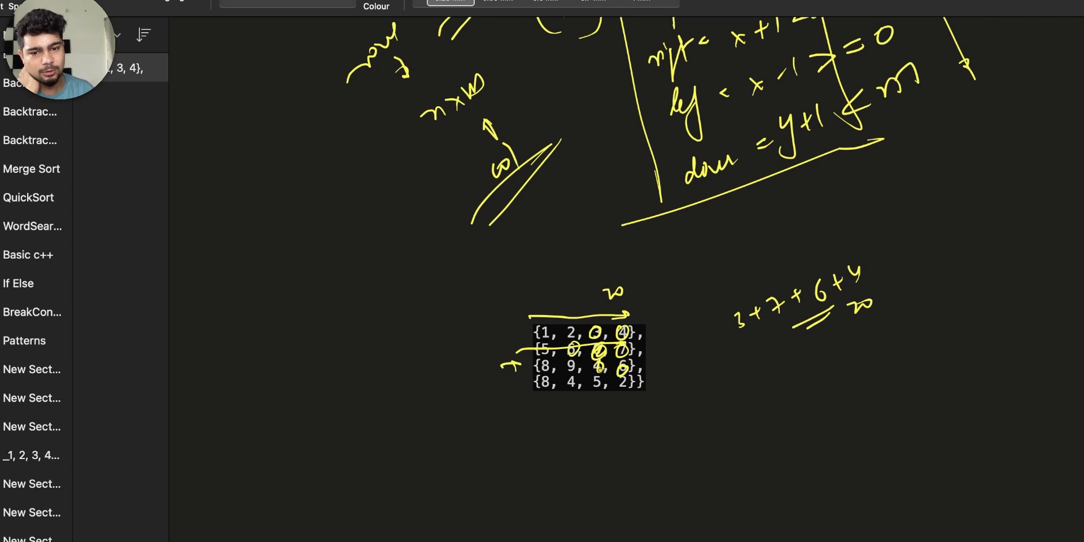
pyautogui.moveTo(589, 368)
pyautogui.mouseDown()
pyautogui.moveTo(572, 370)
pyautogui.moveTo(605, 391)
pyautogui.mouseUp()
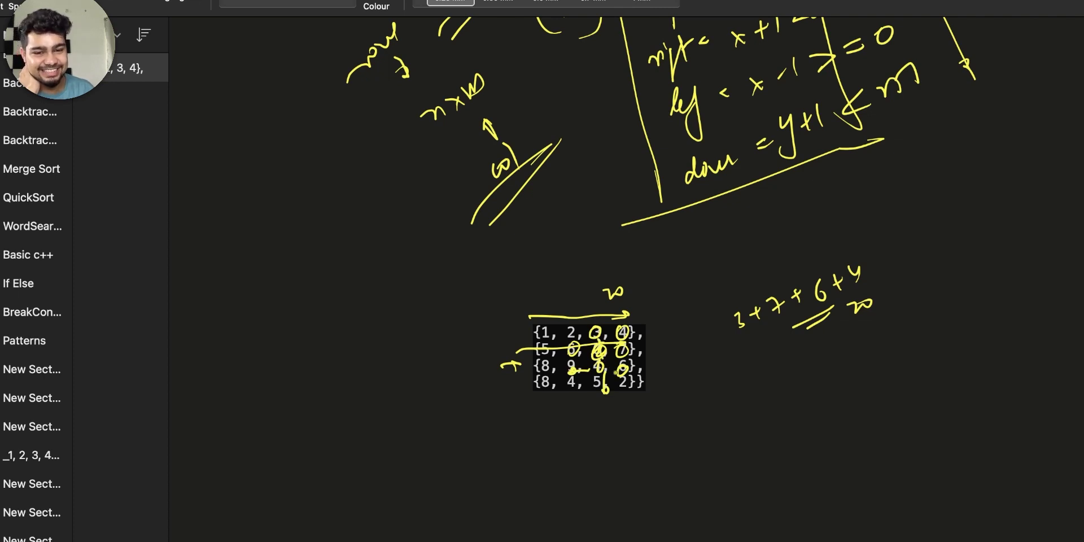
pyautogui.moveTo(625, 372); pyautogui.dragTo(616, 393)
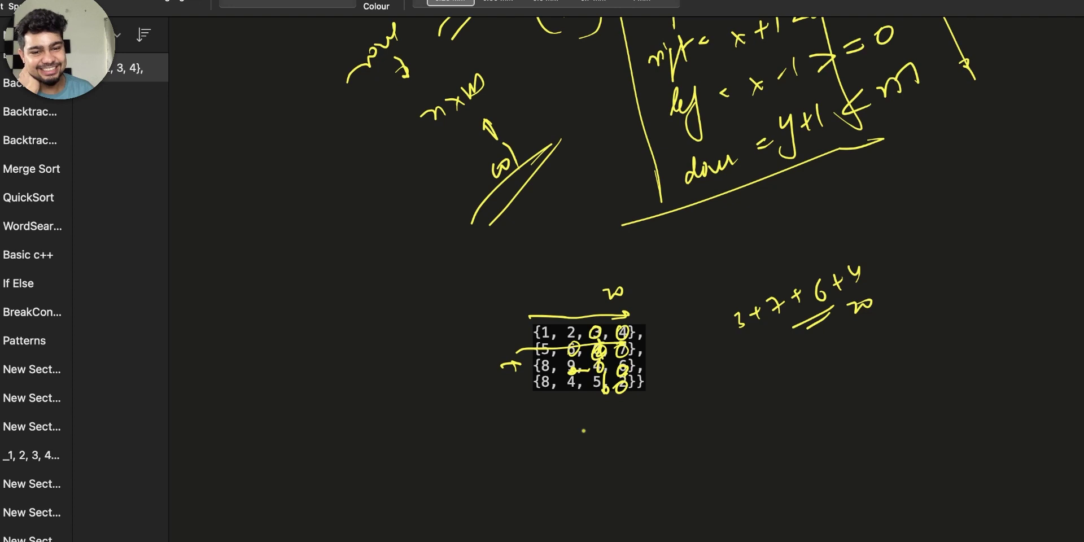
pyautogui.hotkey('ctrl', 'Left')
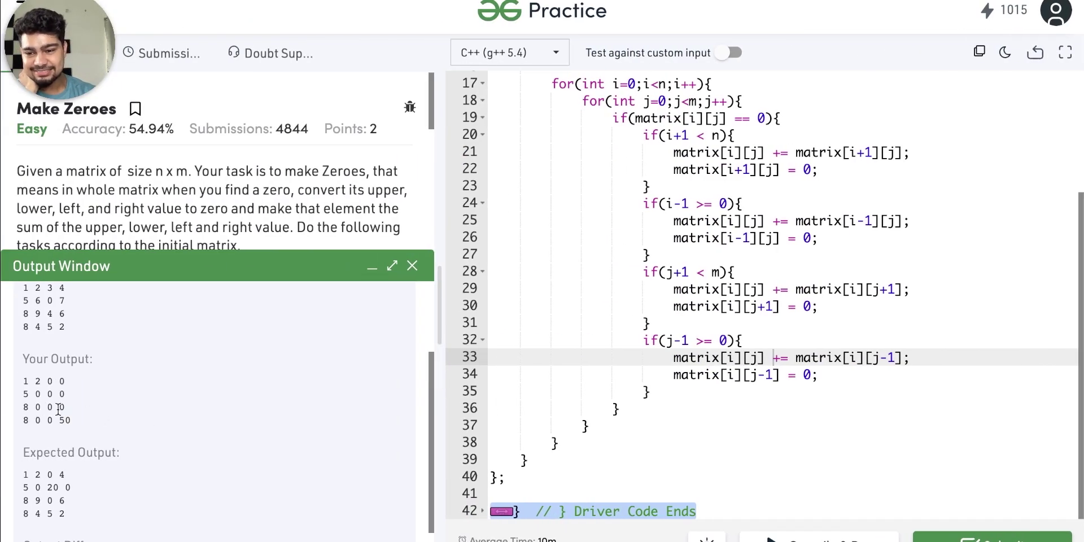
# Point out the wrong 50 in the output, then add blank lines after line 15's size declarations.
pyautogui.moveTo(60, 420); pyautogui.dragTo(66, 404)
pyautogui.scroll(-1, 63, 407)
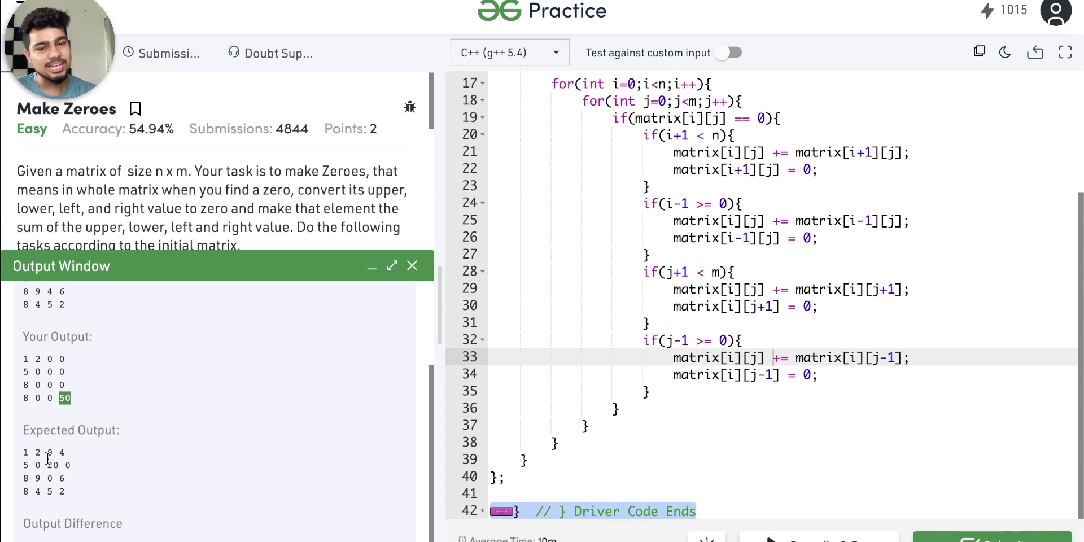
pyautogui.scroll(3, 704, 271)
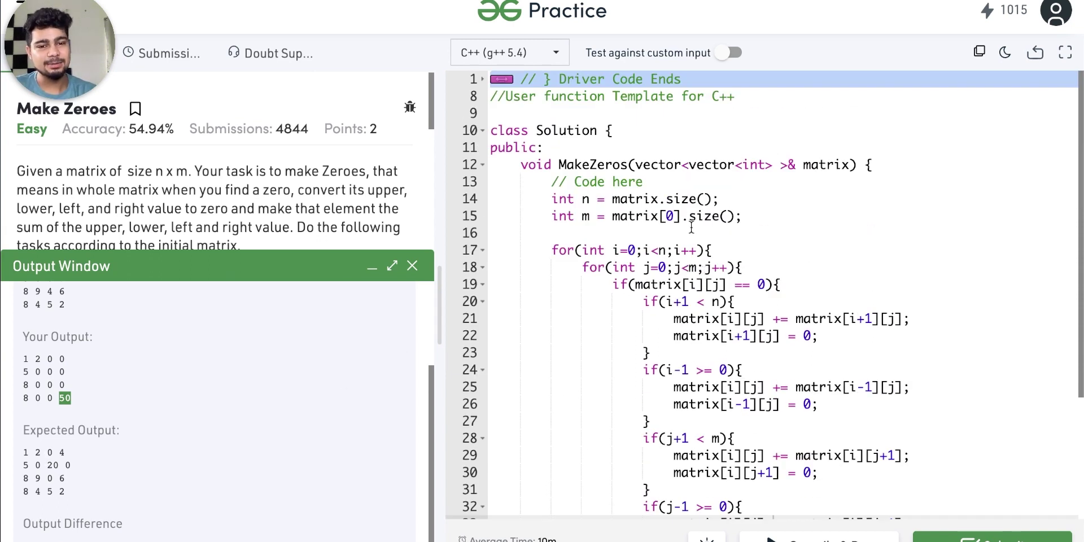
pyautogui.click(756, 215)
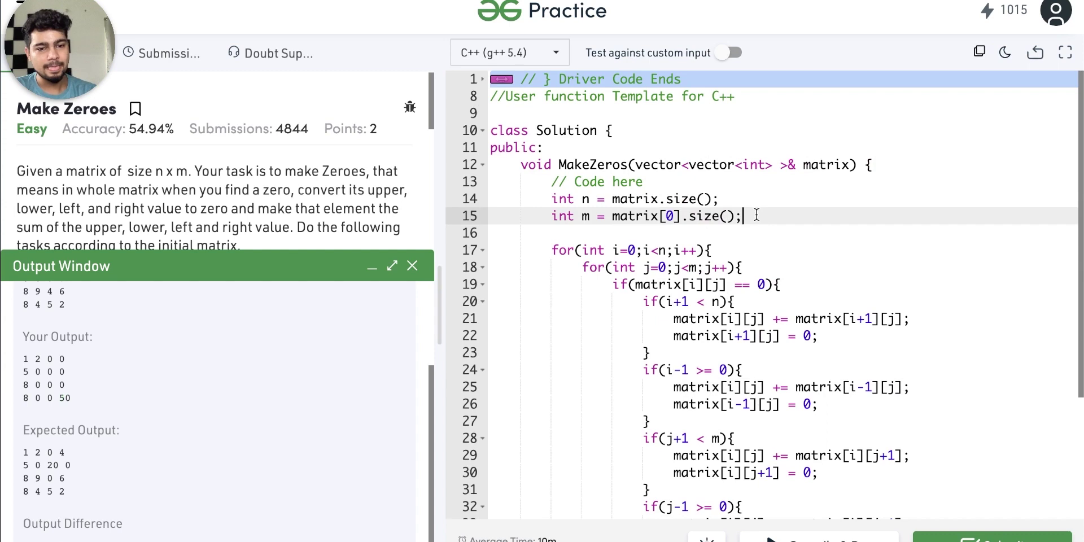
pyautogui.press('Return')
pyautogui.press('Return')
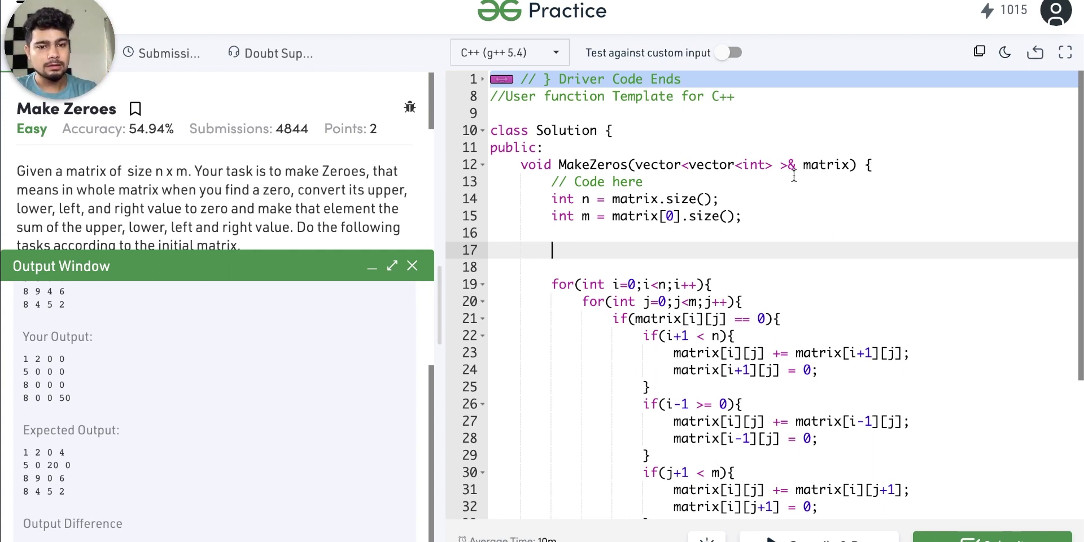
# Declare vector<vector<int> > temp = matrix on the new line 17.
pyautogui.moveTo(635, 164); pyautogui.dragTo(787, 164)
pyautogui.hotkey('ctrl', 'c')
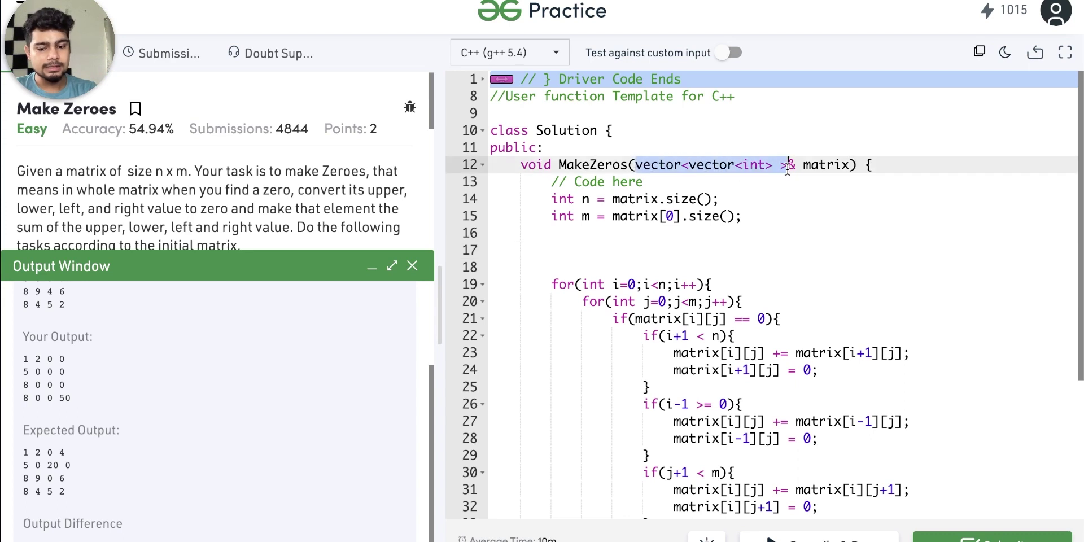
pyautogui.click(618, 249)
pyautogui.hotkey('ctrl', 'v')
pyautogui.write('temp =')
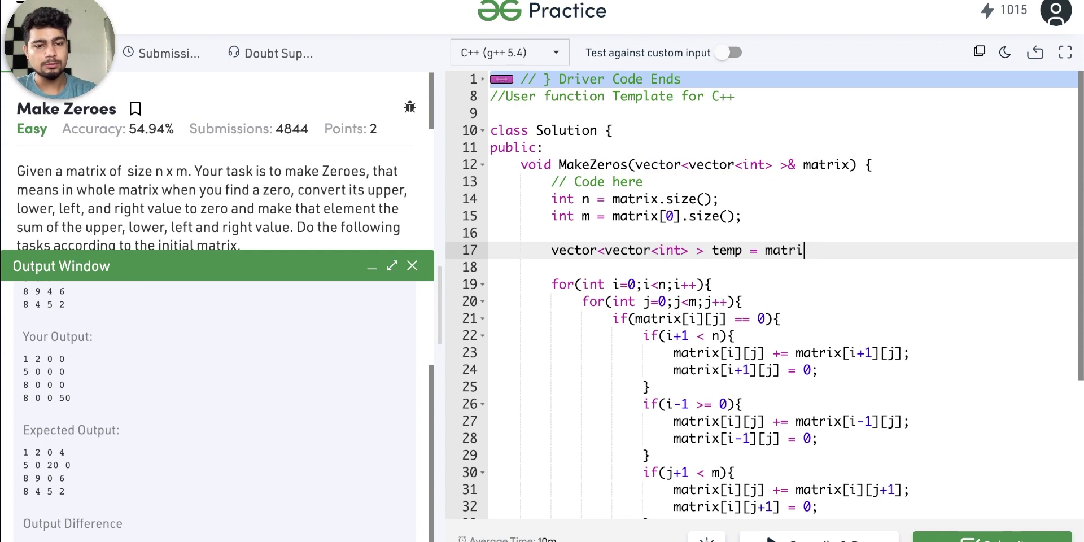
# Make the zero check test temp instead of matrix and run the code on the sample.
pyautogui.scroll(-2, 647, 246)
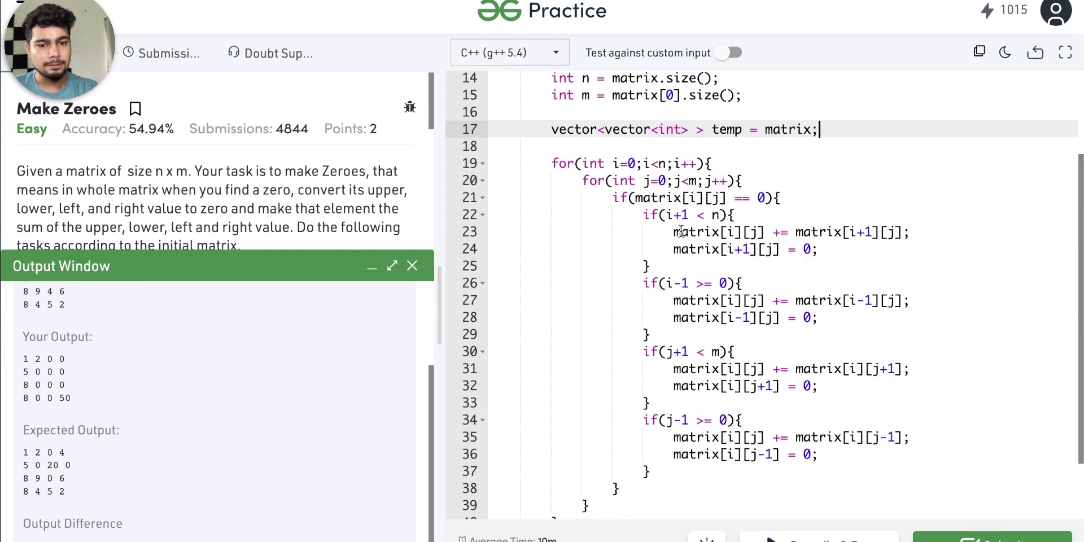
pyautogui.doubleClick(666, 195)
pyautogui.write('temp')
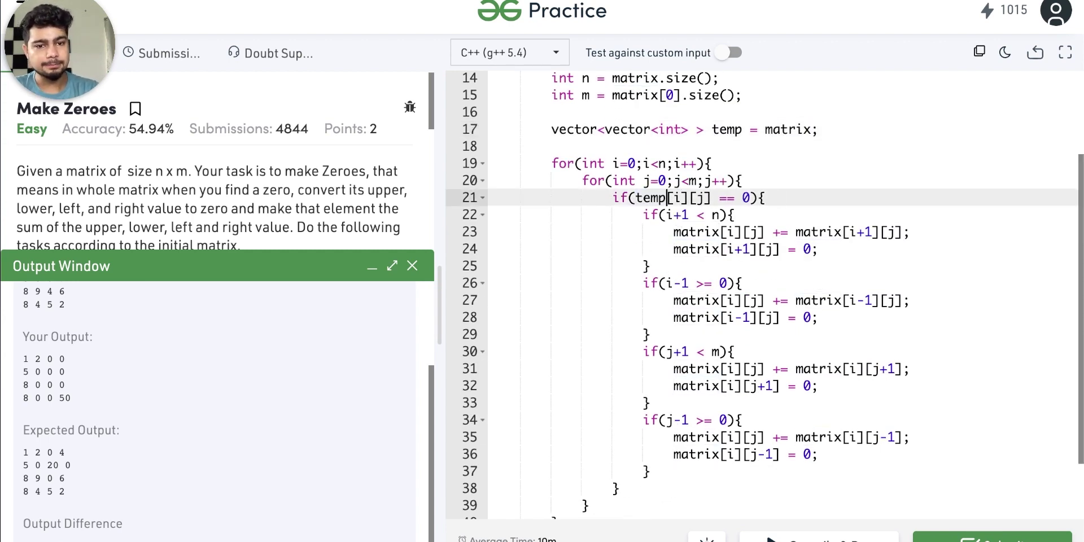
pyautogui.click(743, 181)
pyautogui.scroll(-2, 743, 181)
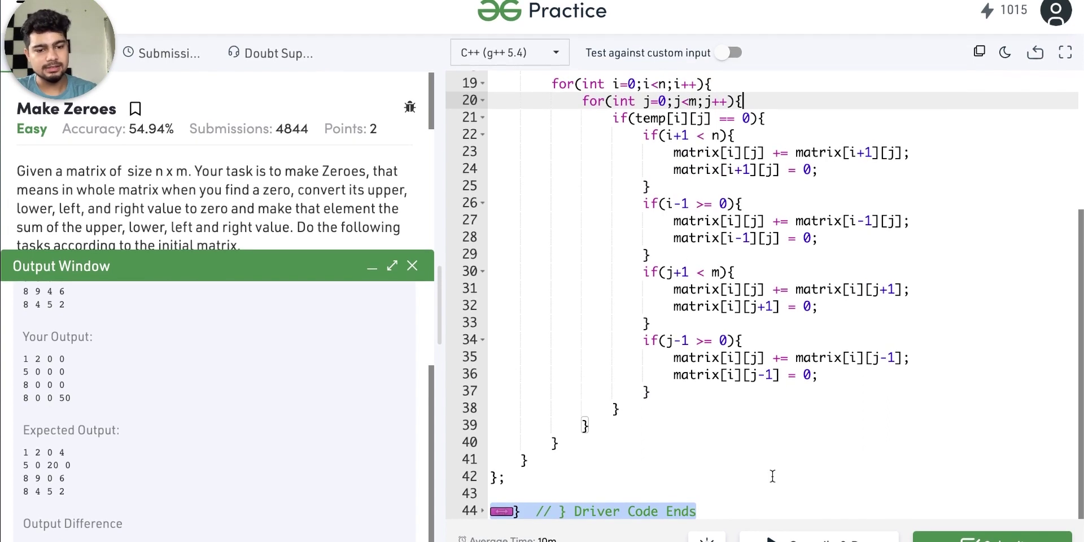
pyautogui.click(818, 537)
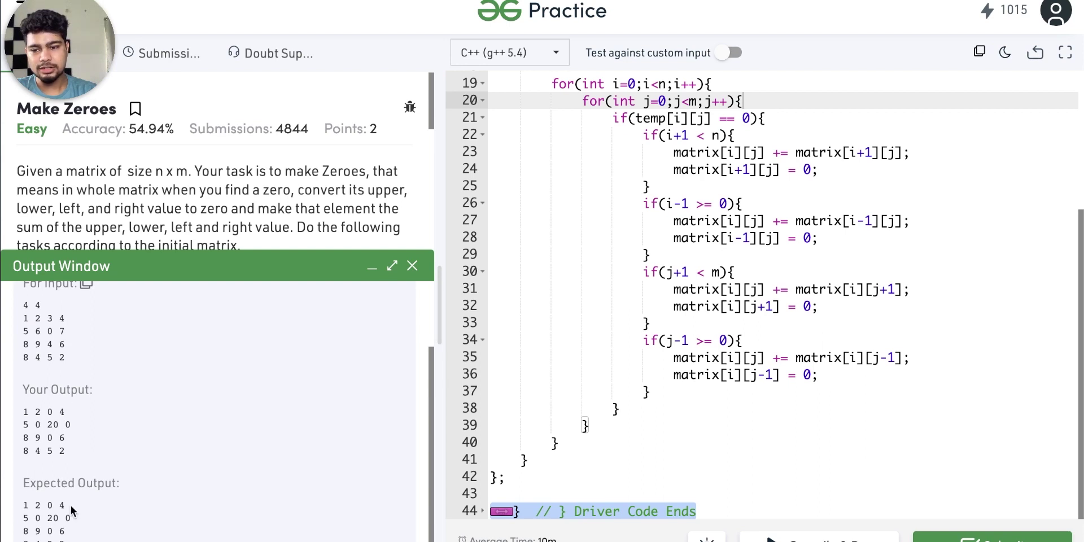
# Submit the solution and inspect the failing test's output 20 0 16 0 6 0 against the expected matrix.
pyautogui.scroll(2, 88, 442)
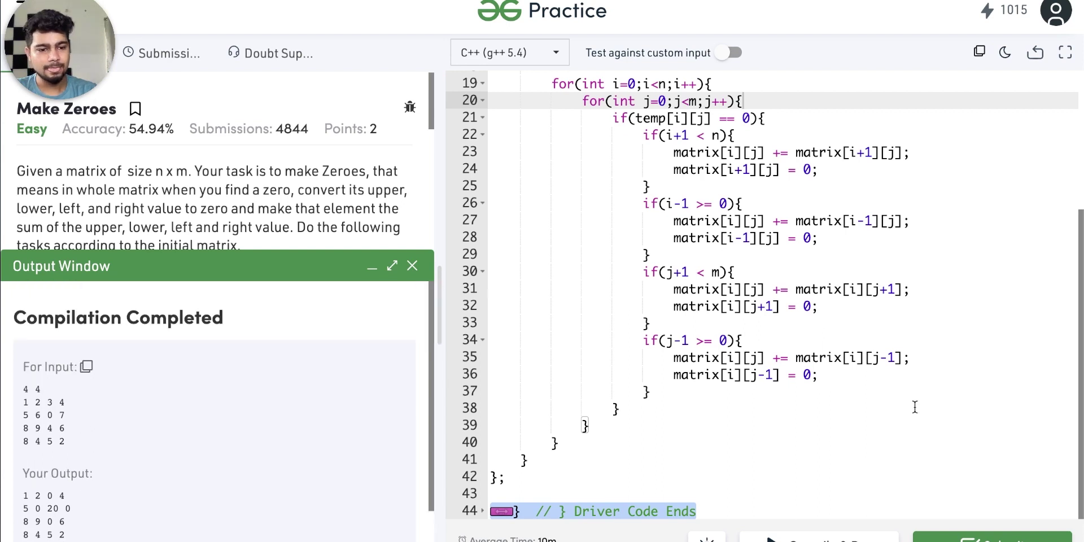
pyautogui.click(960, 536)
pyautogui.scroll(-5, 242, 465)
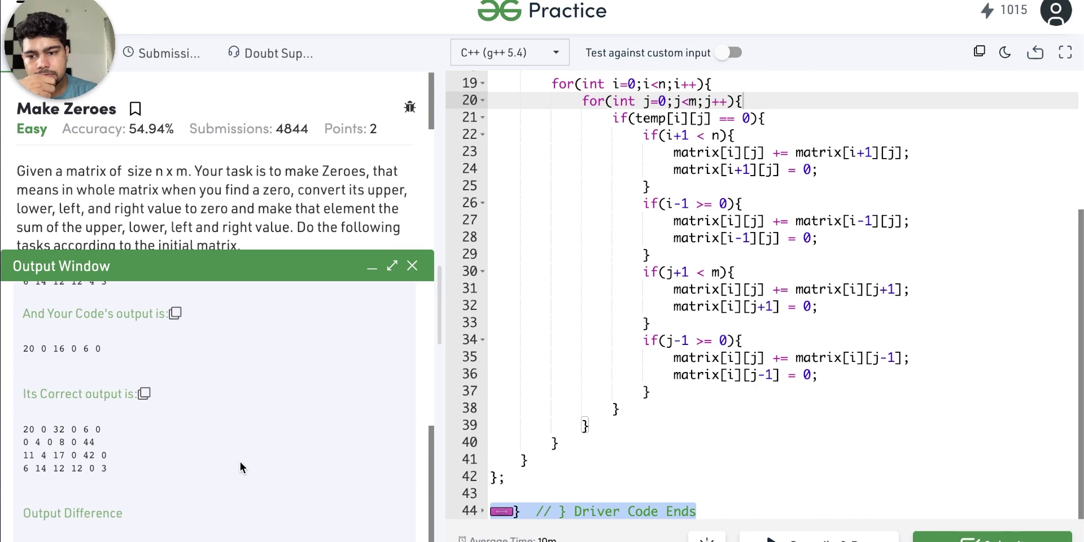
pyautogui.scroll(2, 175, 430)
pyautogui.scroll(-2, 169, 429)
pyautogui.scroll(2, 141, 395)
pyautogui.scroll(-1, 116, 403)
pyautogui.scroll(1, 116, 402)
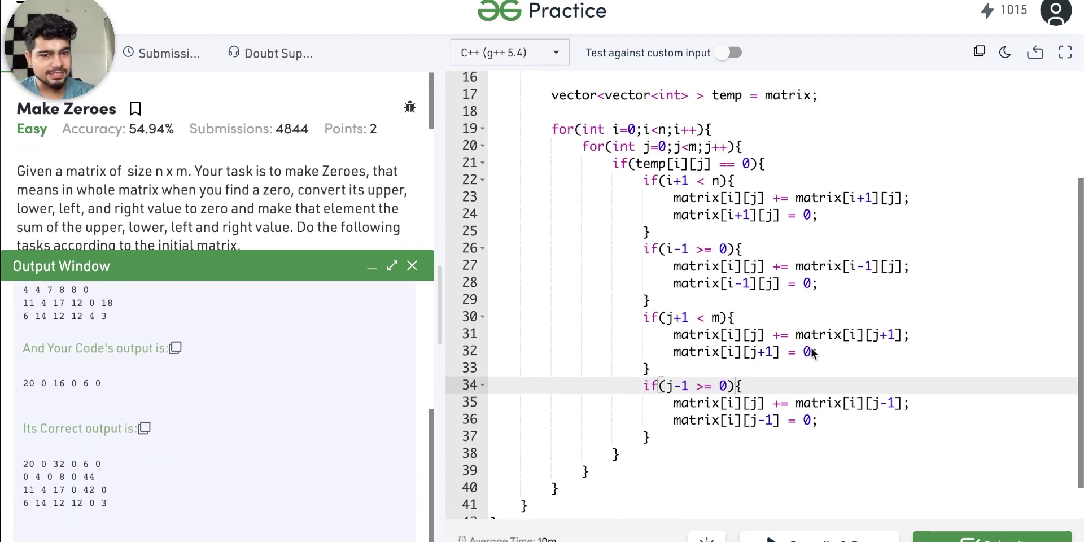
# Replace matrix with temp in the neighbour sums on lines 23, 27, 31 and 35, then compile and run.
pyautogui.doubleClick(823, 333)
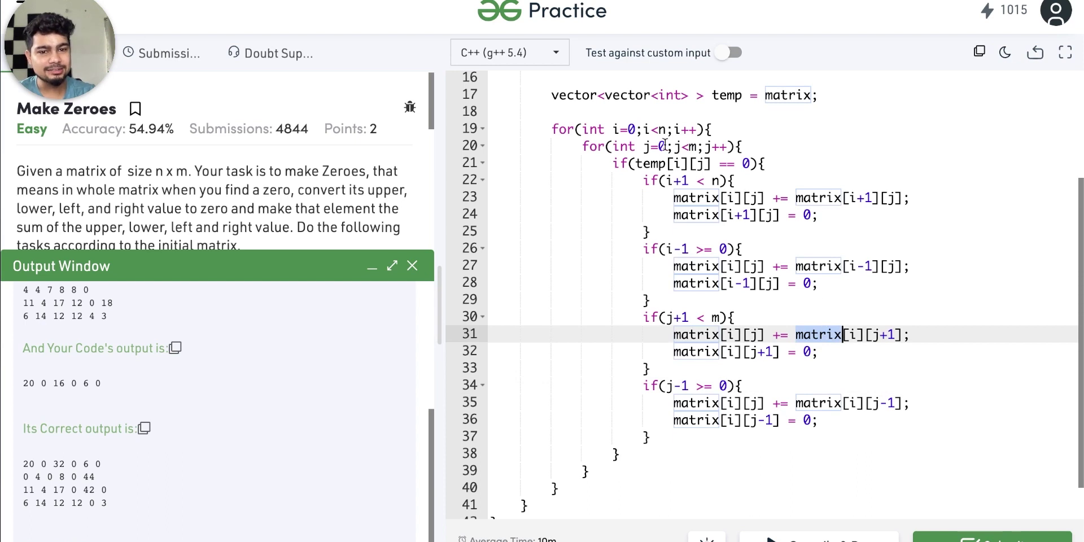
pyautogui.doubleClick(652, 163)
pyautogui.doubleClick(818, 198)
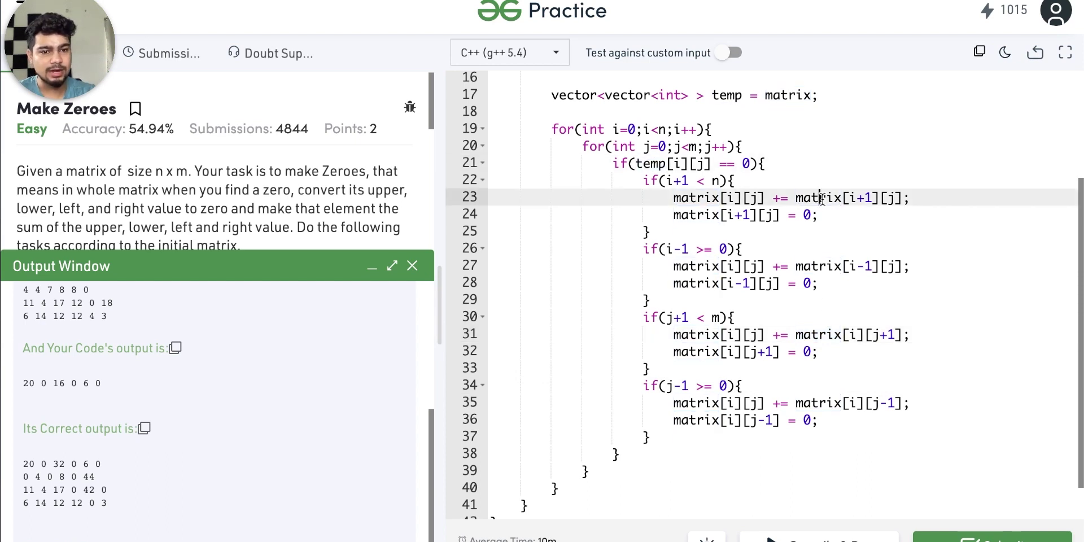
pyautogui.write('temp')
pyautogui.doubleClick(823, 266)
pyautogui.write('temp')
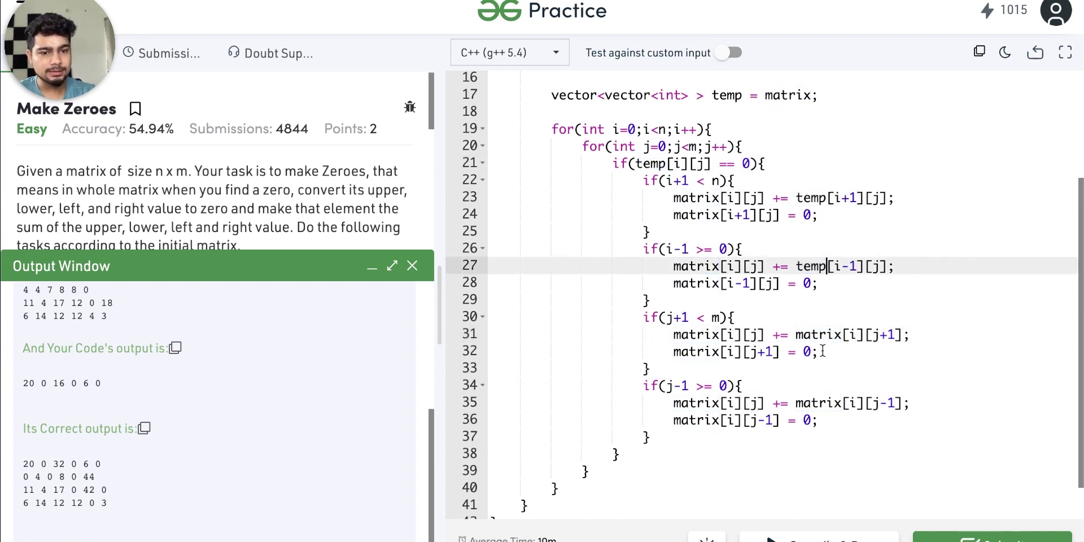
pyautogui.doubleClick(824, 334)
pyautogui.write('temp')
pyautogui.doubleClick(822, 403)
pyautogui.write('temp')
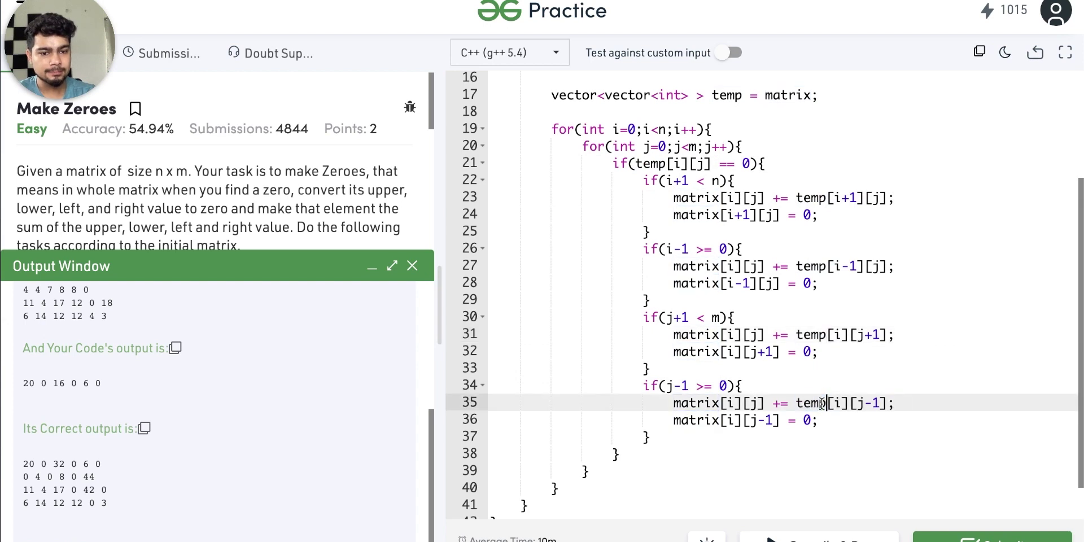
pyautogui.hotkey('ctrl', 'Return')
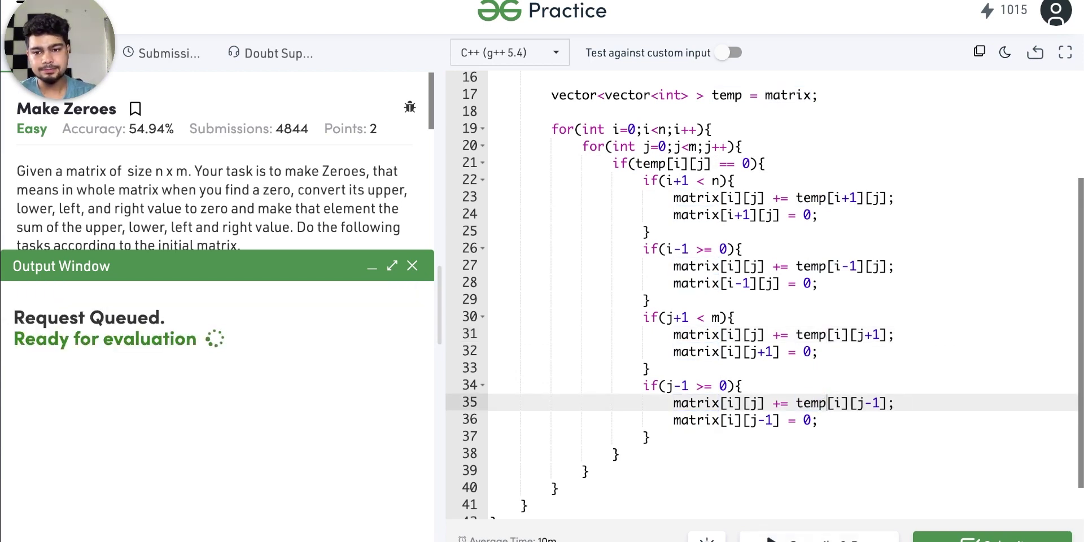
pyautogui.scroll(-2, 96, 505)
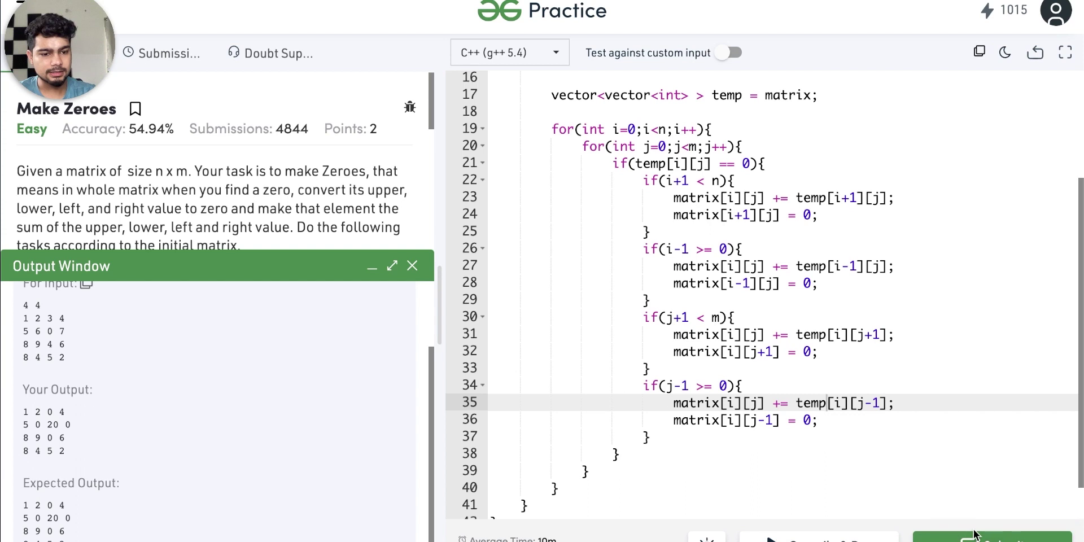
# Submit the corrected code, passing 250/250 tests, and close the results panel.
pyautogui.click(976, 536)
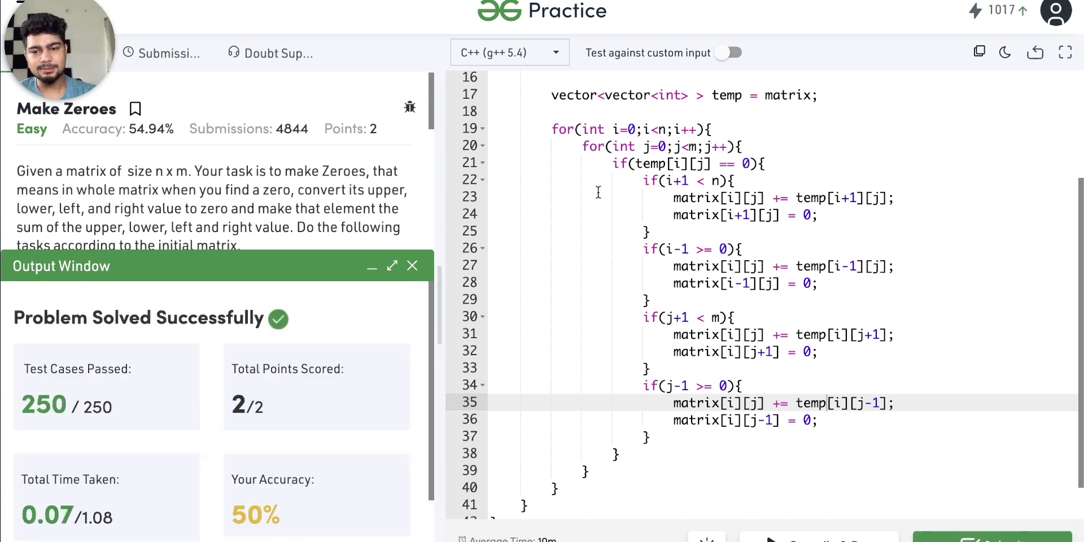
pyautogui.click(372, 270)
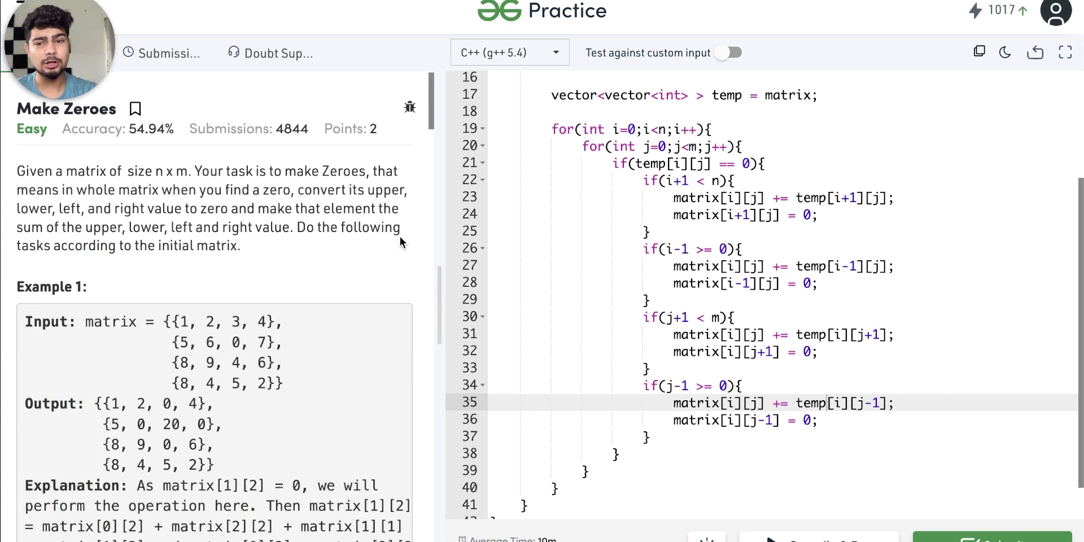